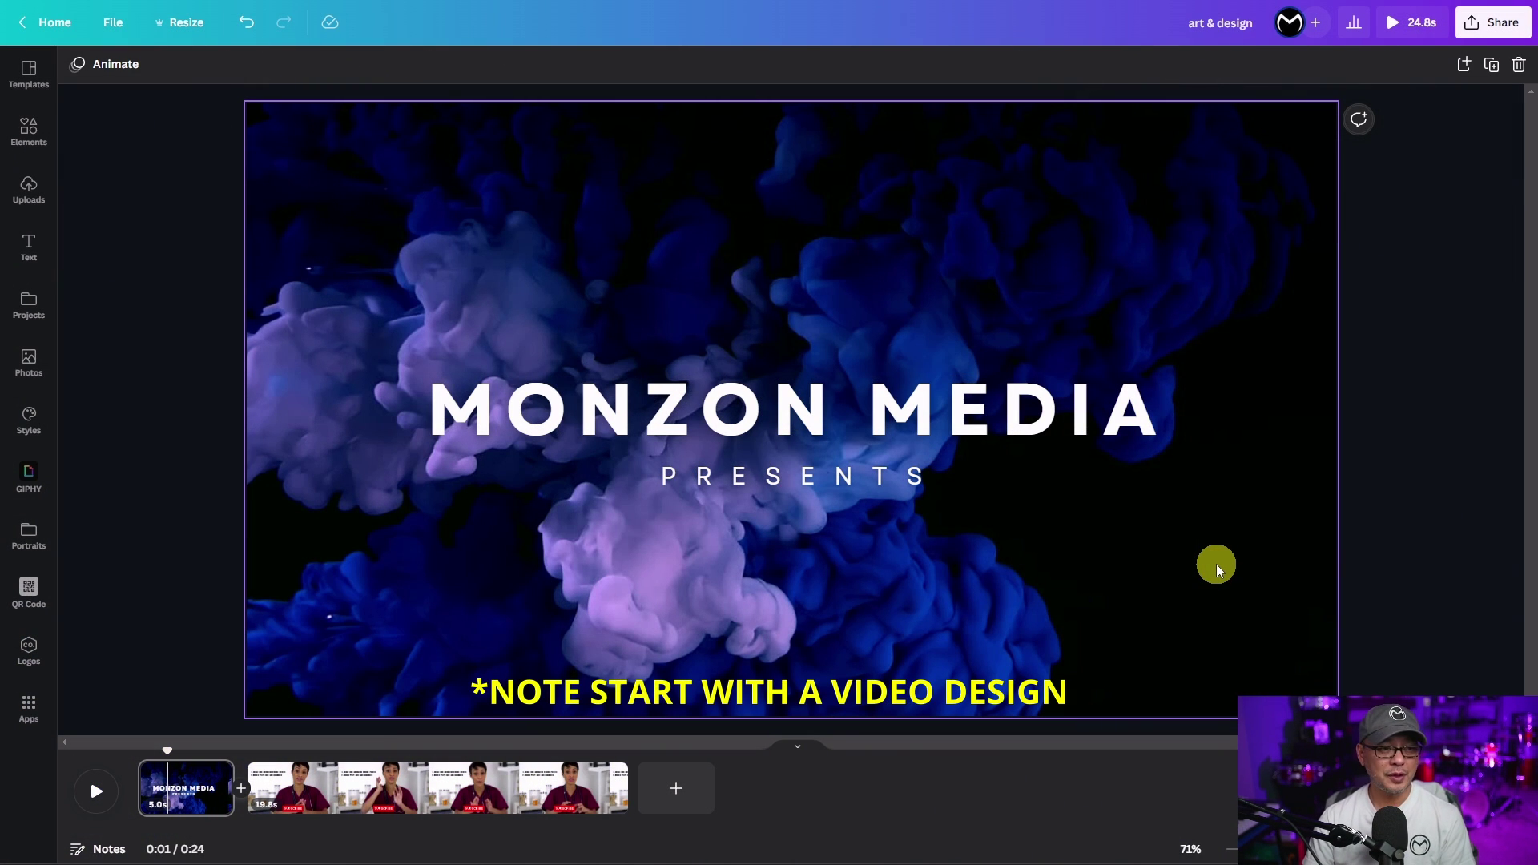
Step: Preview the intro from the beginning, then return the preview to the title page
left_click(1041, 587)
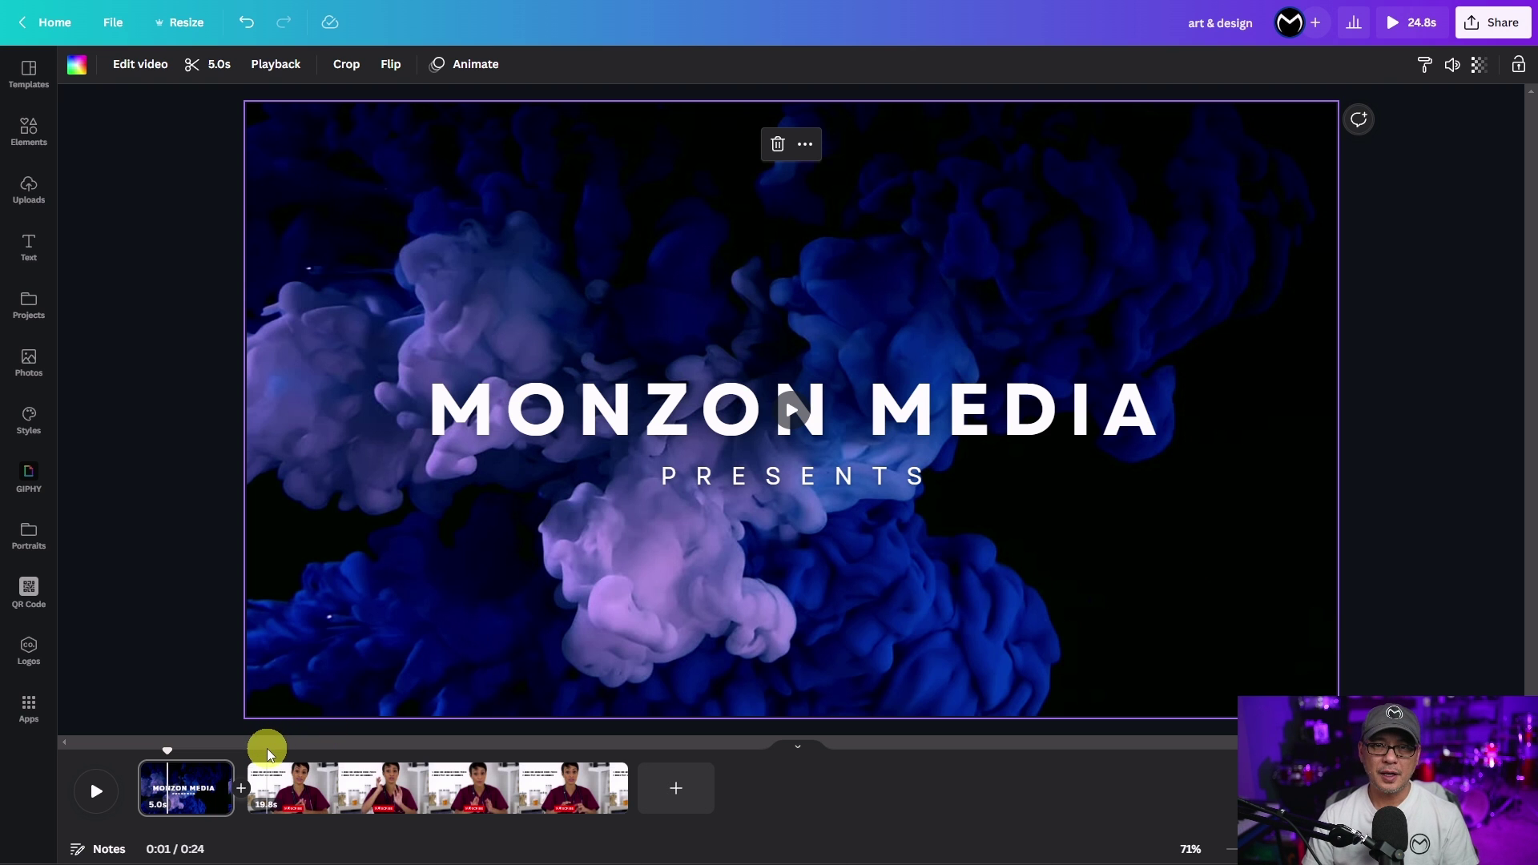
left_click(960, 438)
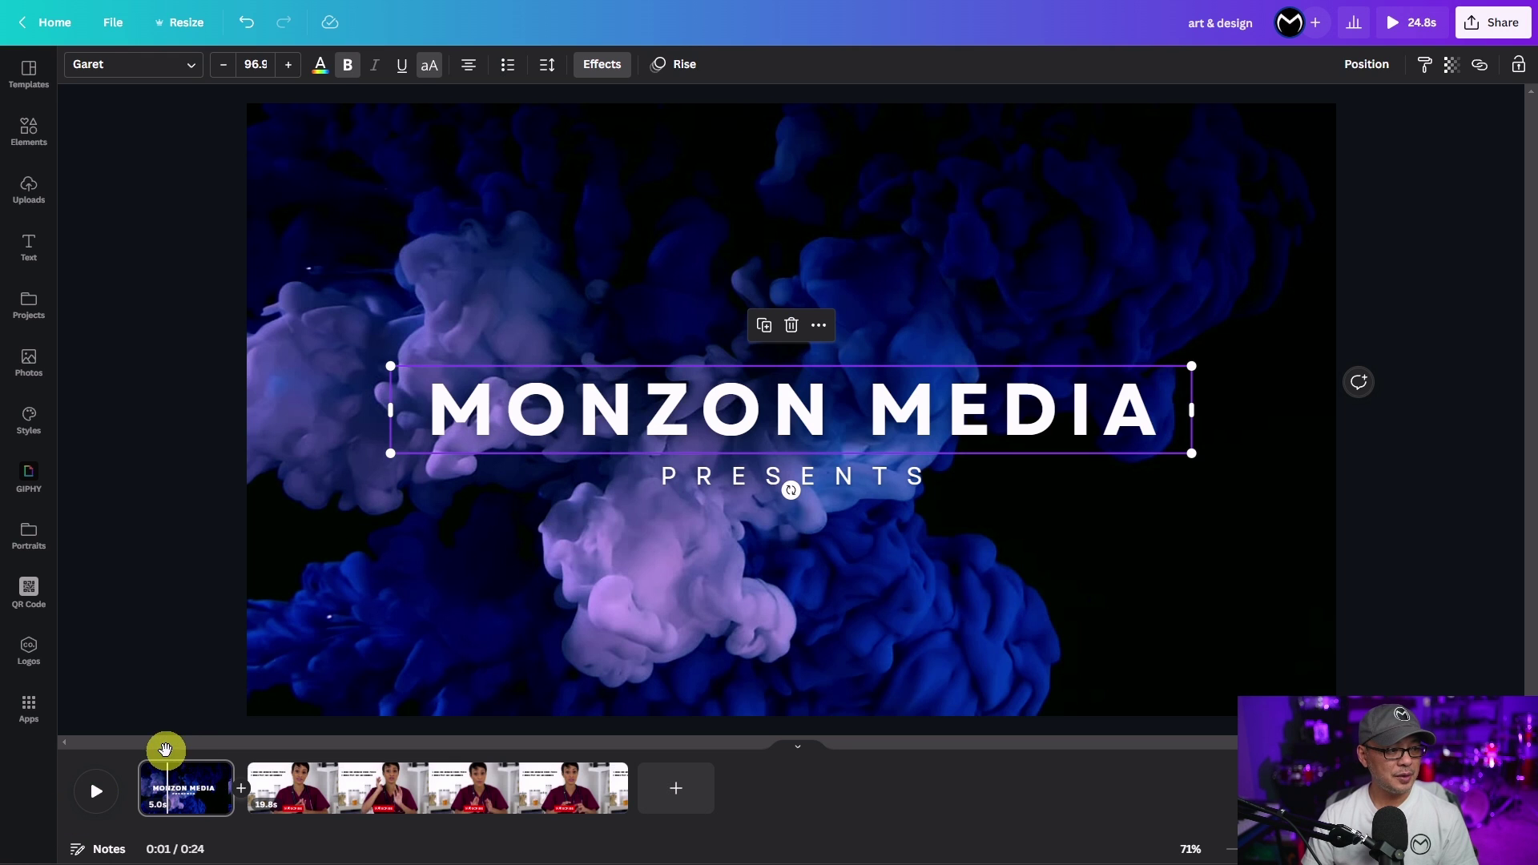
left_click(137, 748)
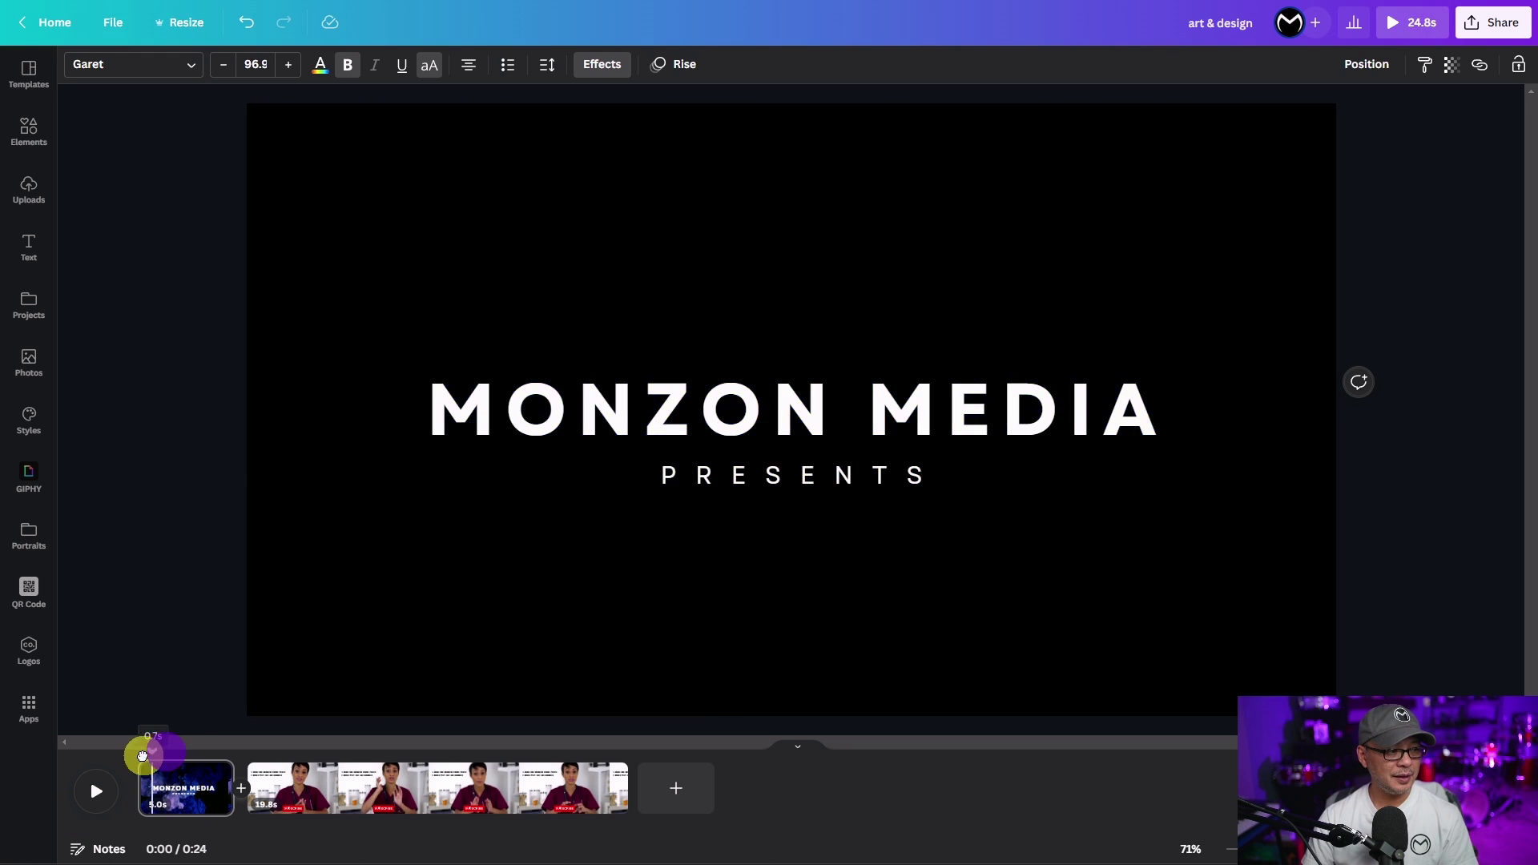
left_click(96, 797)
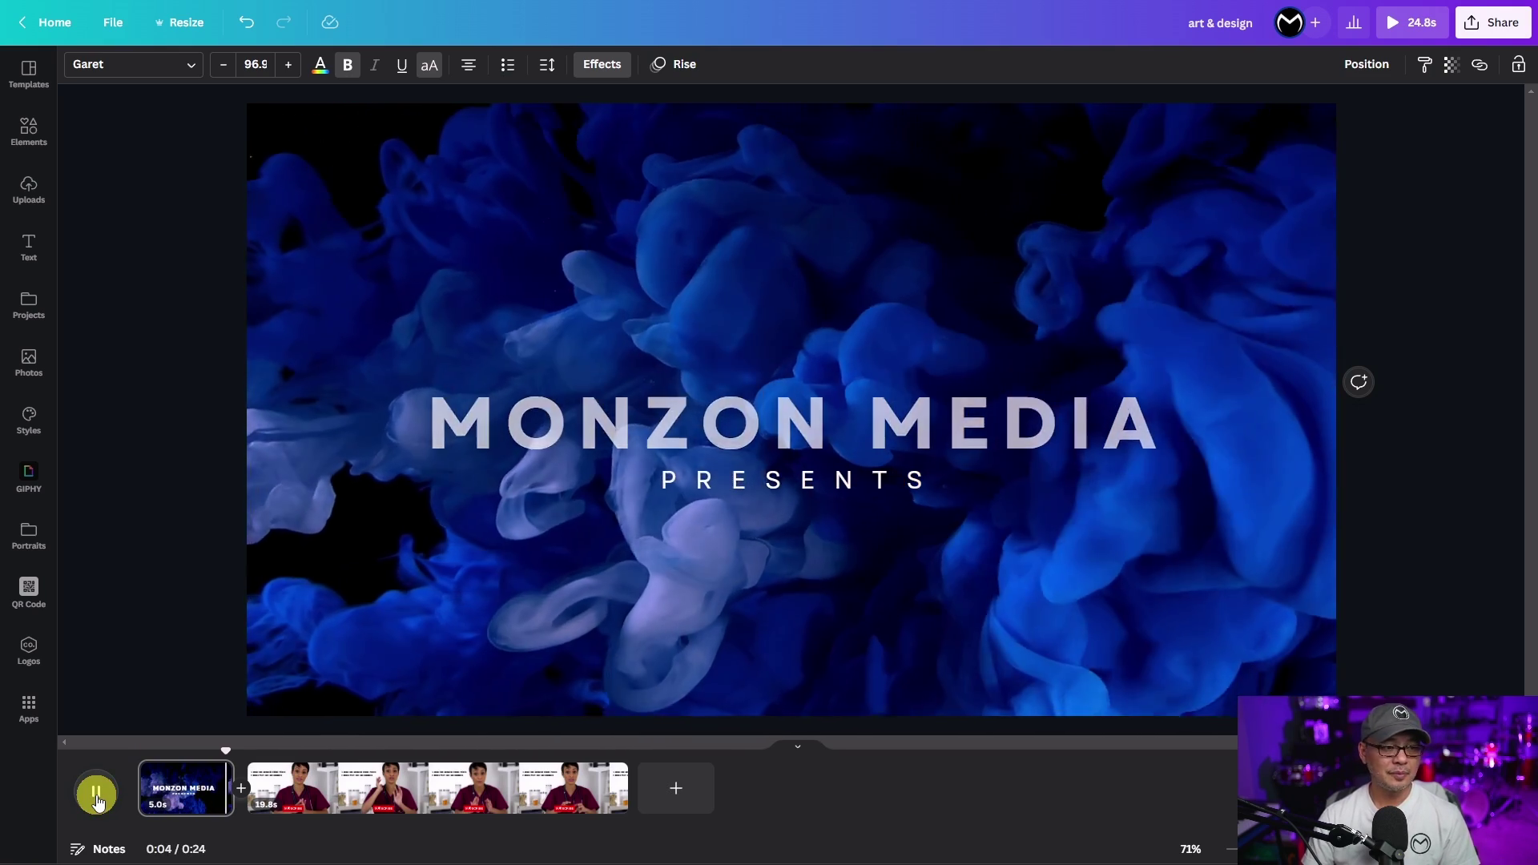
left_click(97, 797)
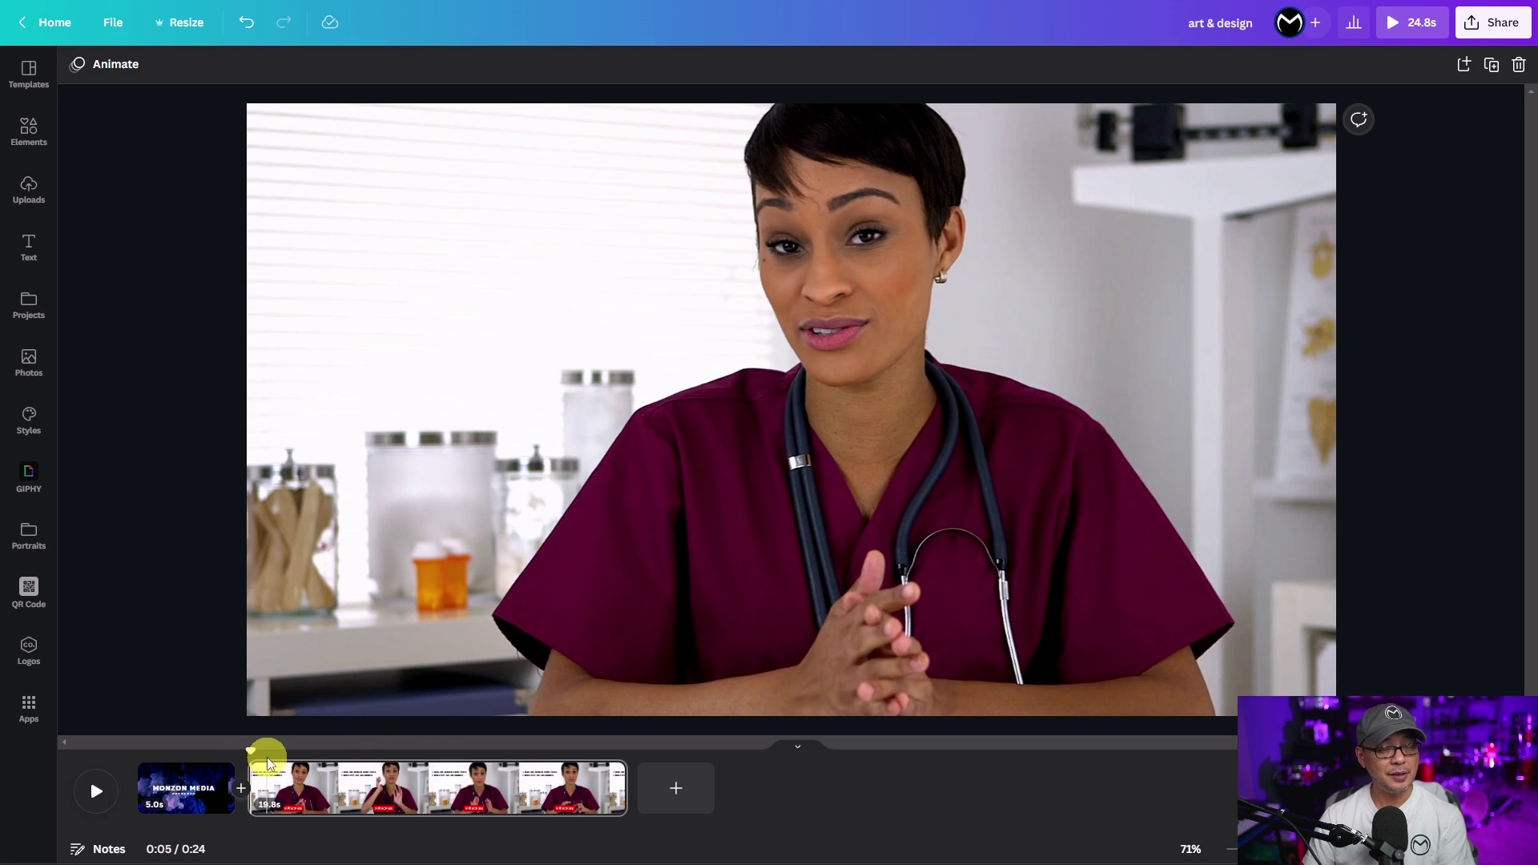
left_click_drag(264, 757, 181, 753)
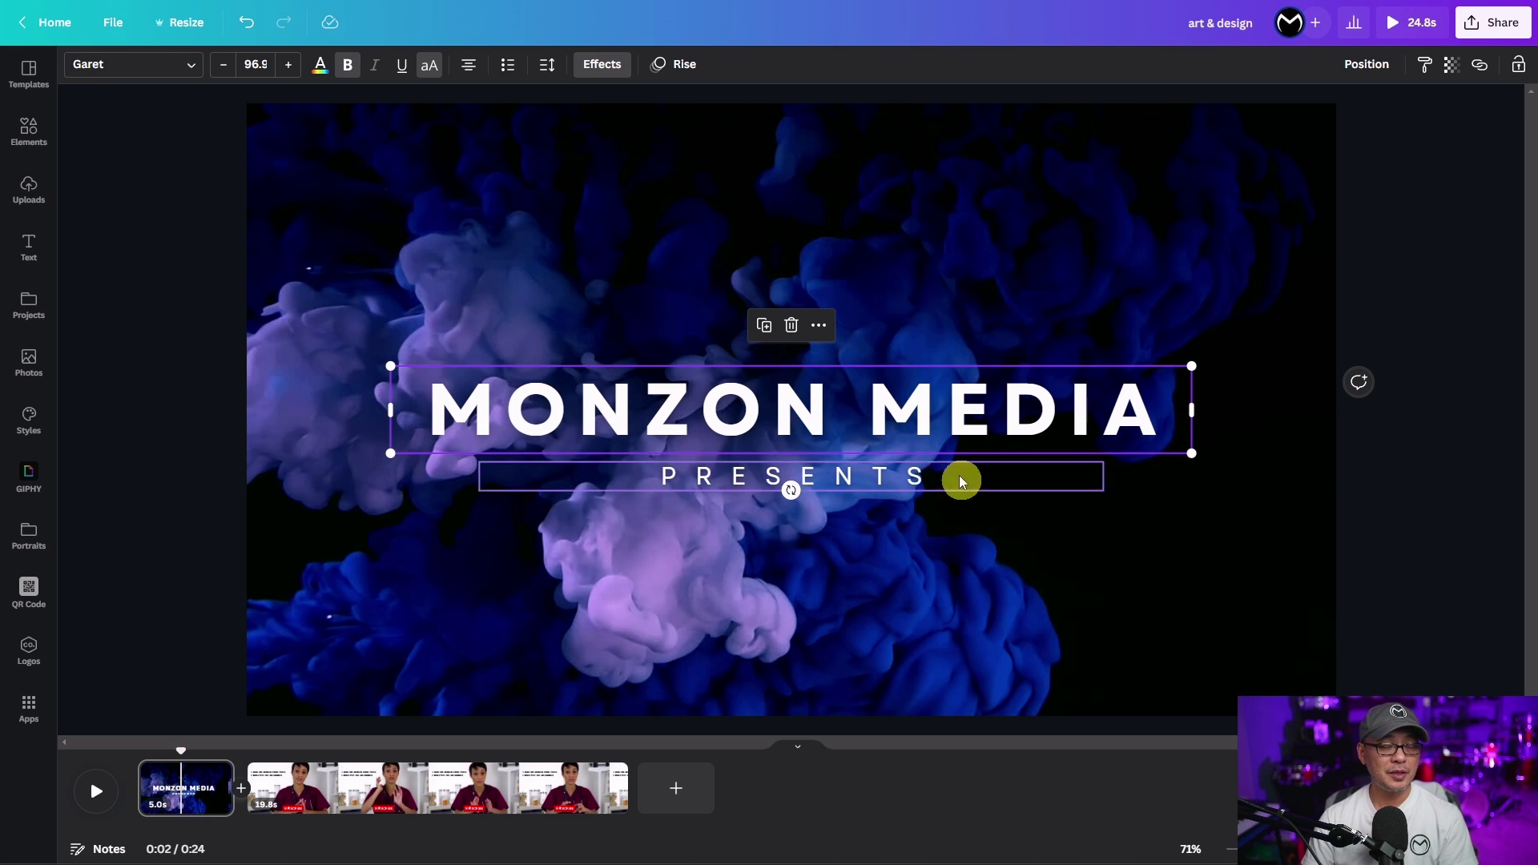
Step: Duplicate PRESENTS above the title and change the copy's wording to 'FAKE PRODUCTIONS'
left_click(836, 478)
left_click_drag(838, 478, 824, 350)
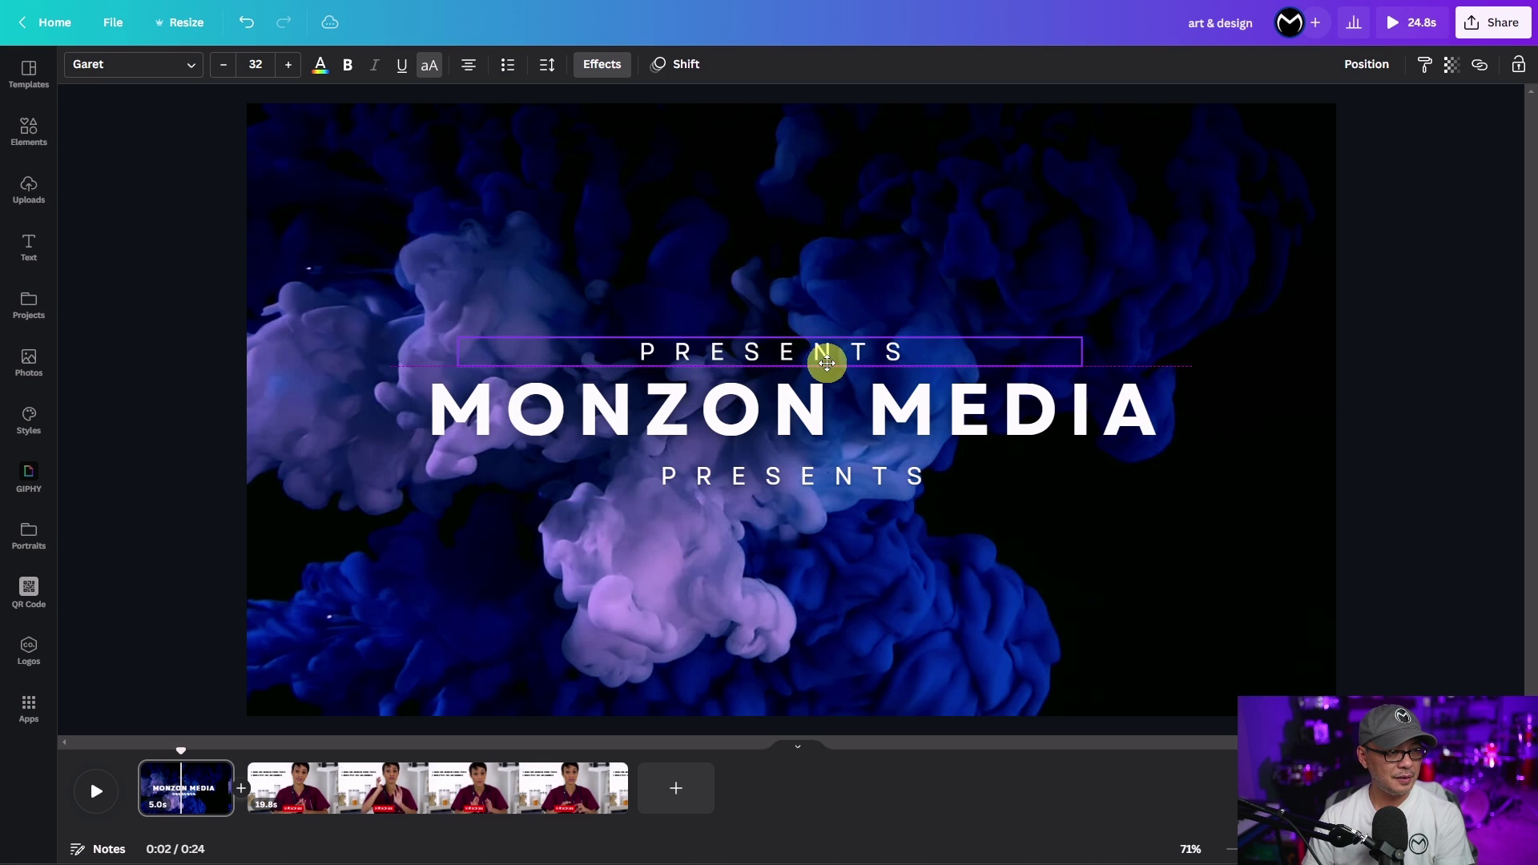
double_click(848, 348)
type("FAKE P")
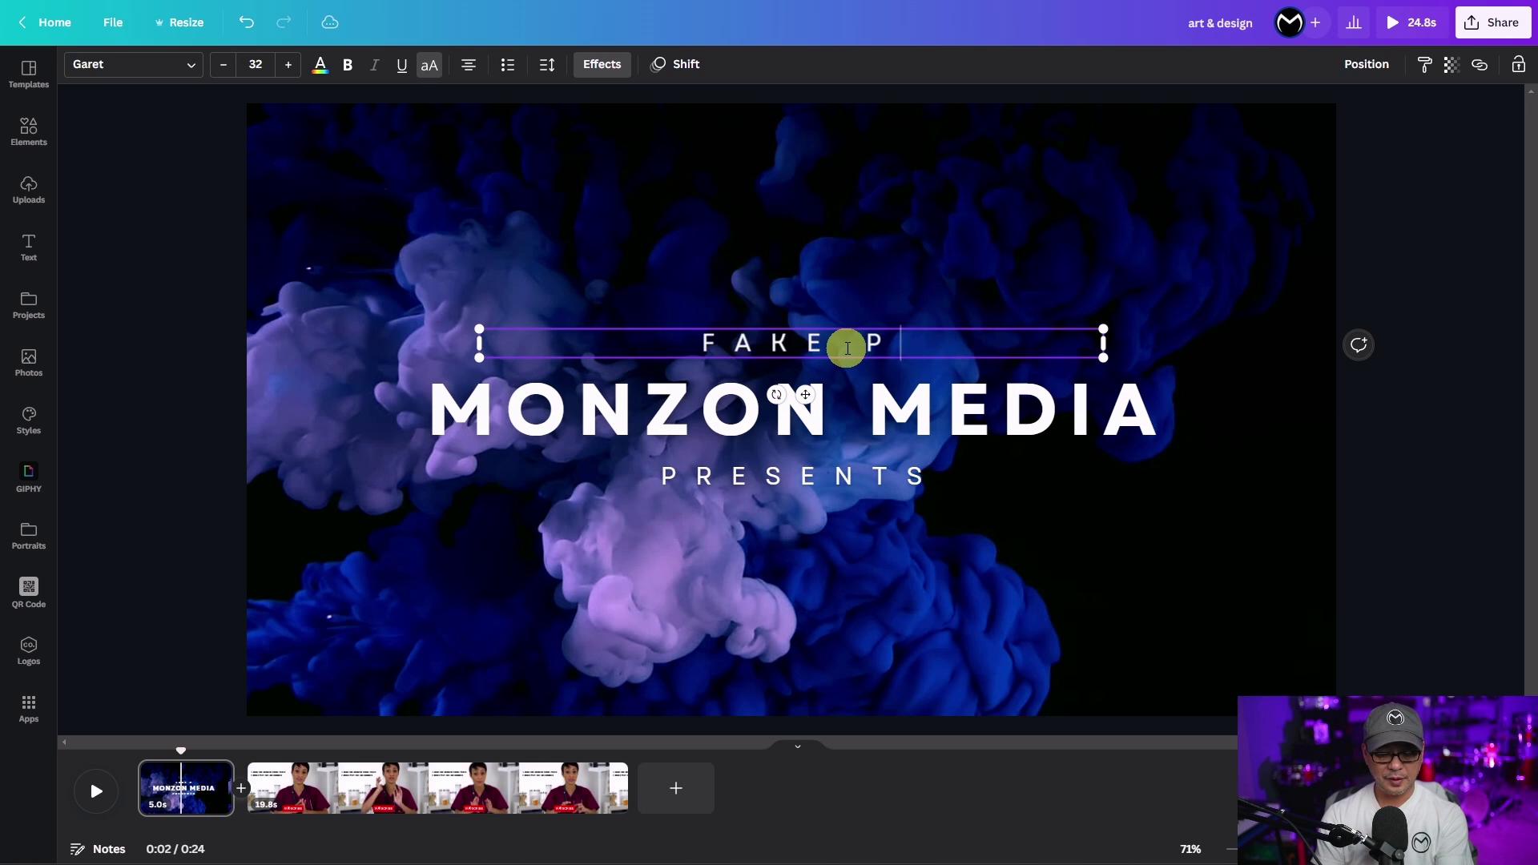
type("RODUCTIONS")
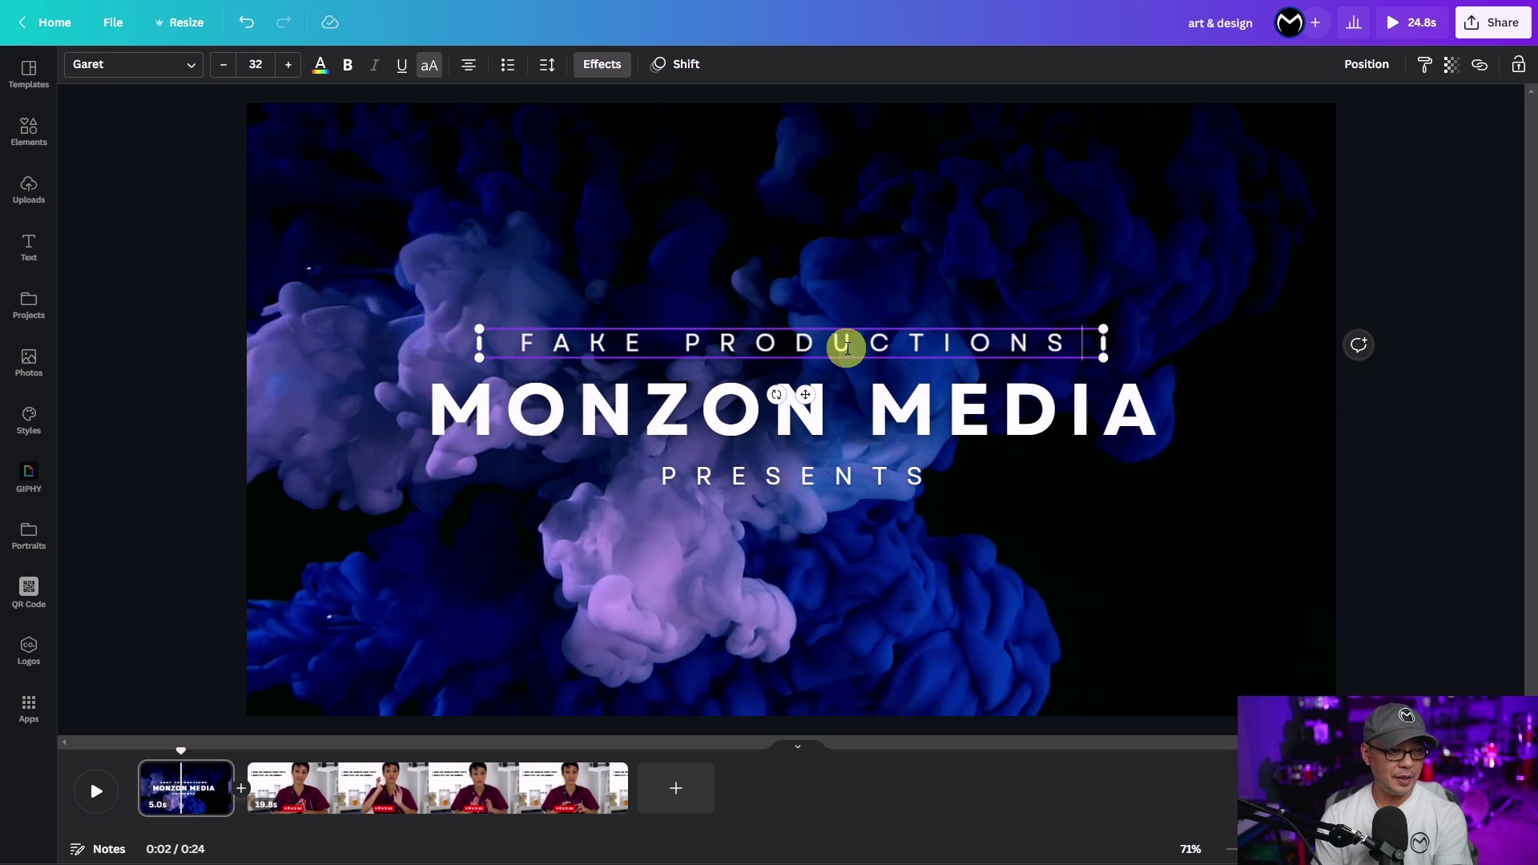
key("Escape")
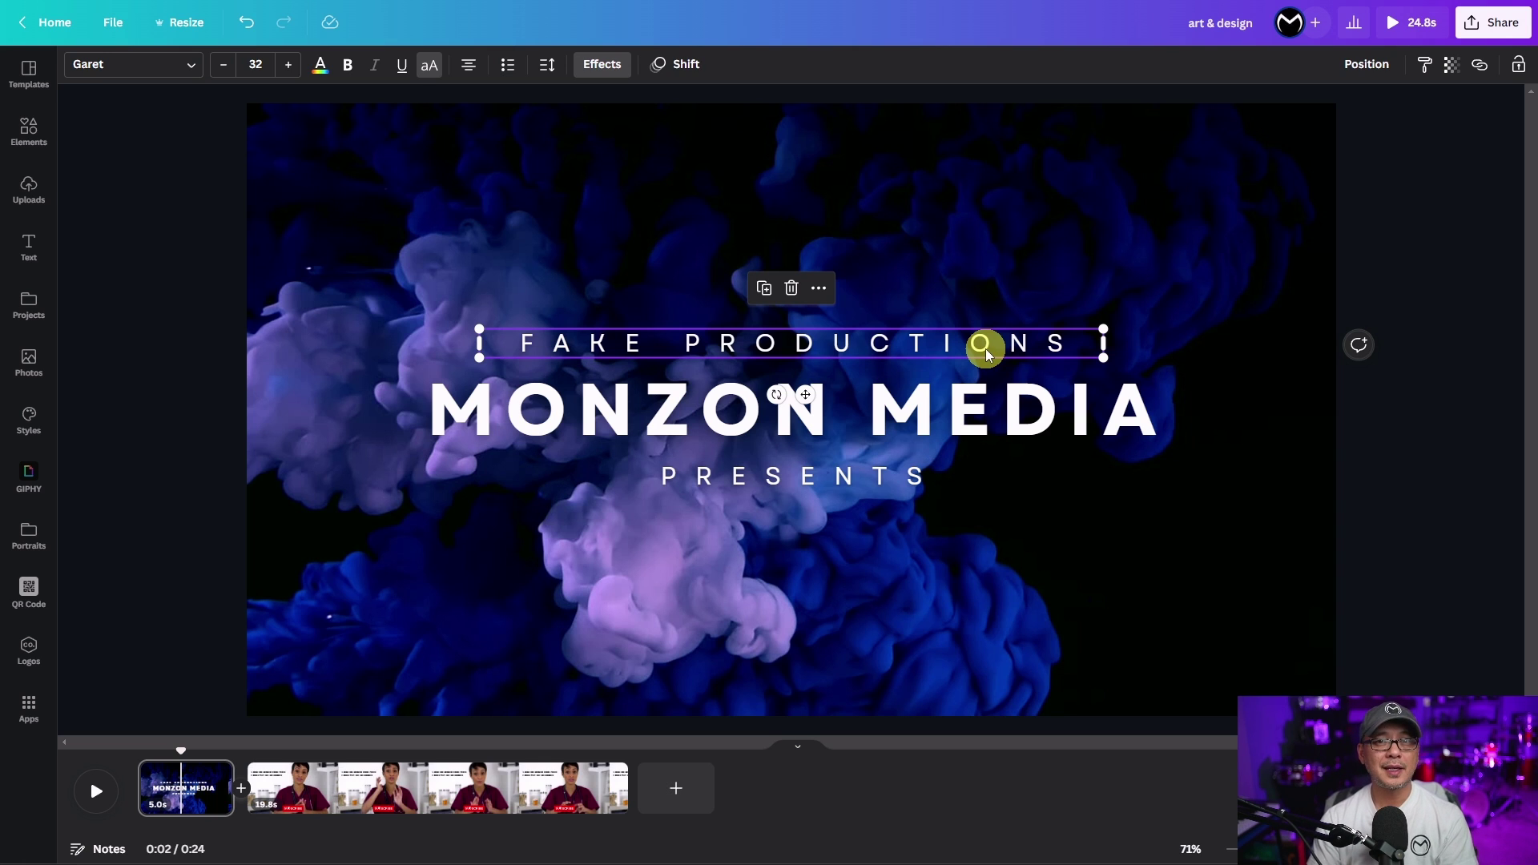
left_click(982, 411)
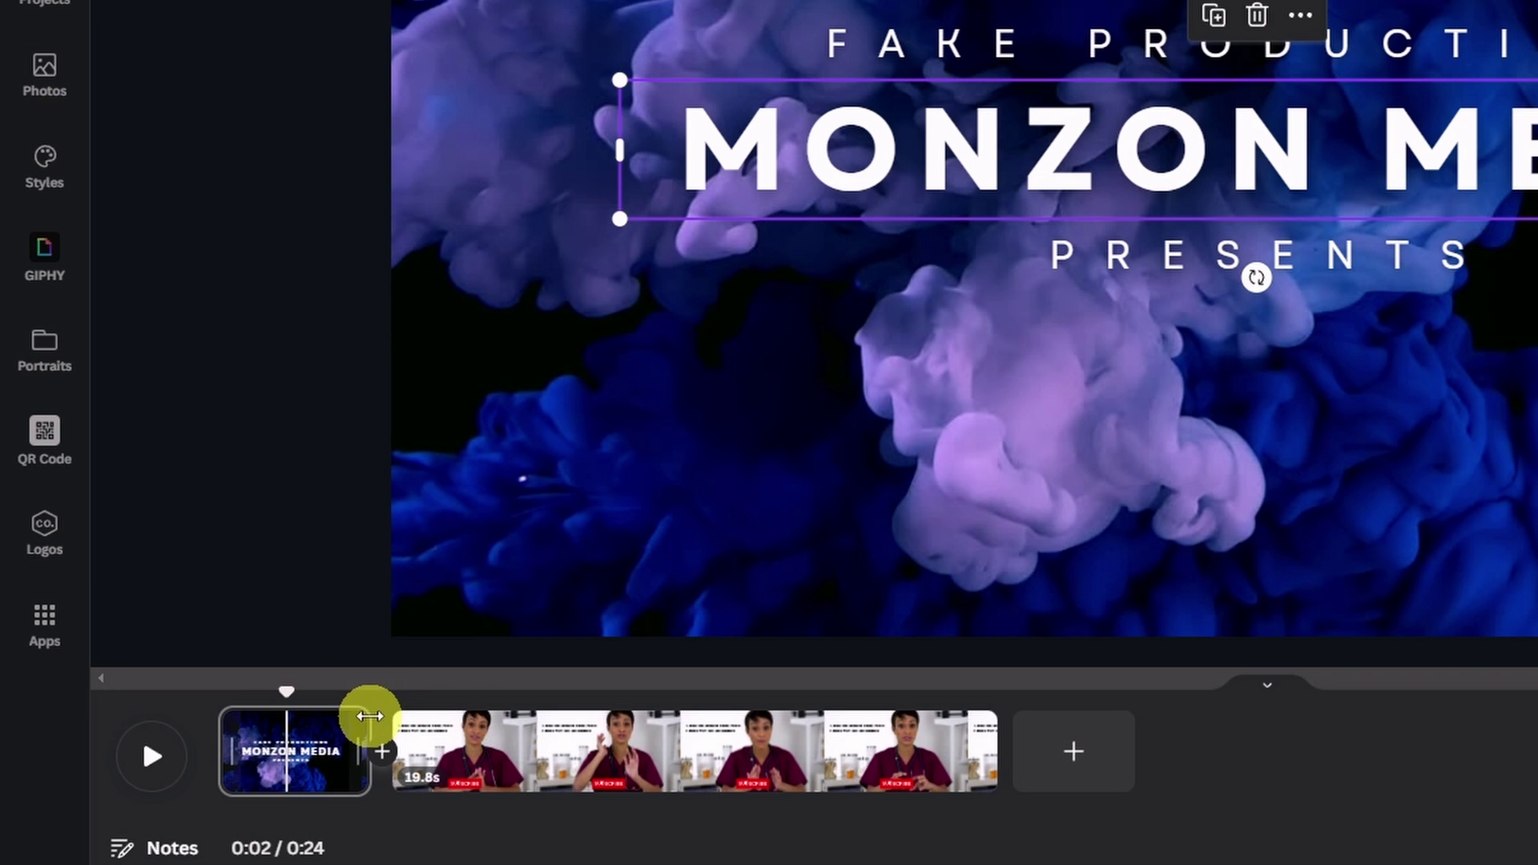
Step: Extend the opening title clip to 9.0 seconds and select the FAKE PRODUCTIONS text
left_click_drag(368, 718, 491, 713)
left_click(796, 345)
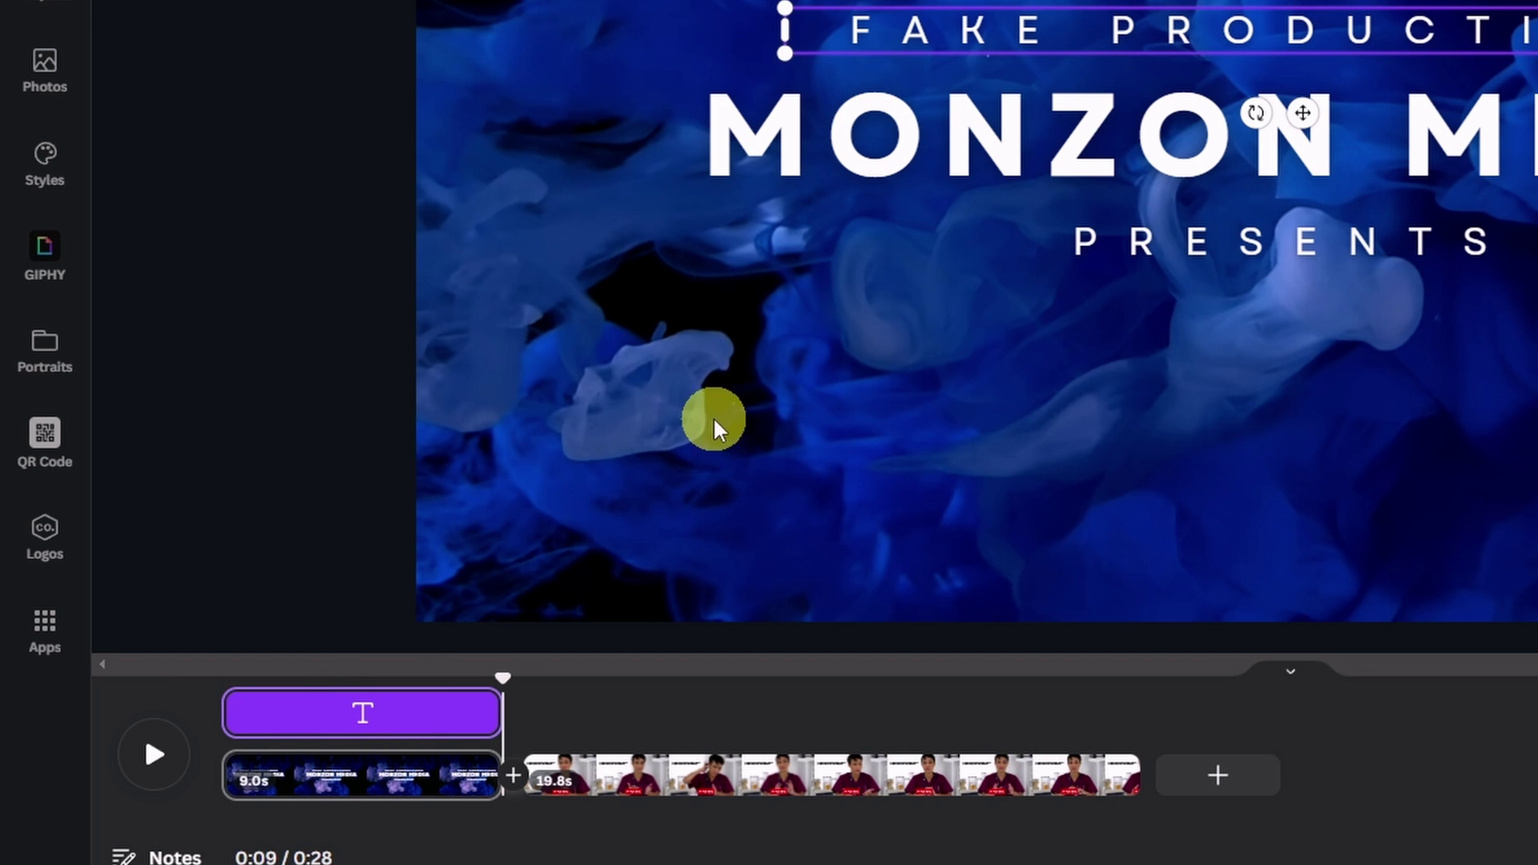
Step: Preview the intro, then trim the FAKE PRODUCTIONS bar to start at 2.4s and end earlier
left_click_drag(498, 671, 222, 668)
left_click(159, 751)
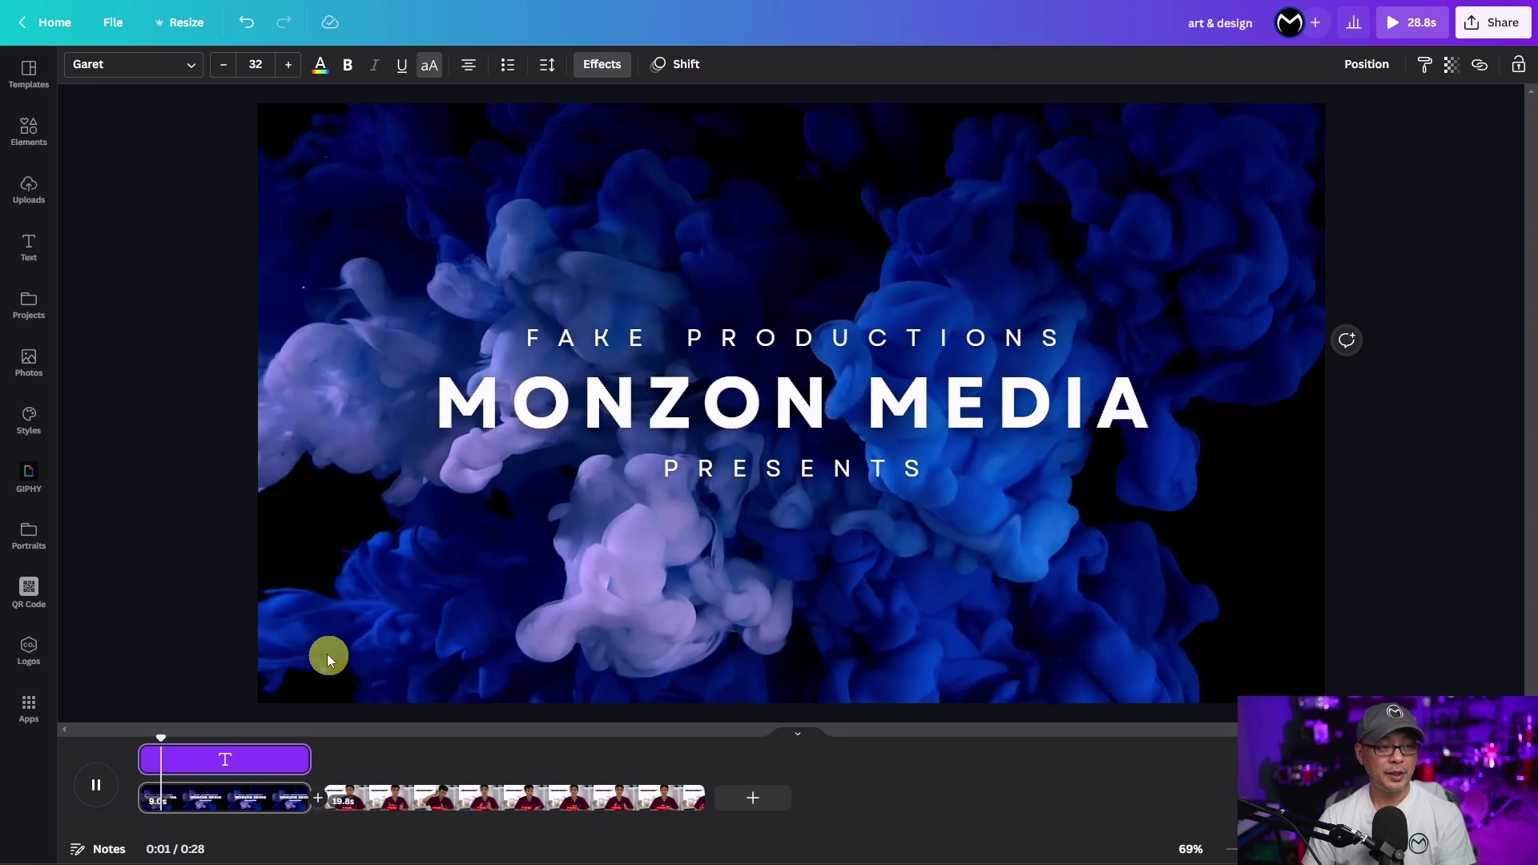
left_click(97, 785)
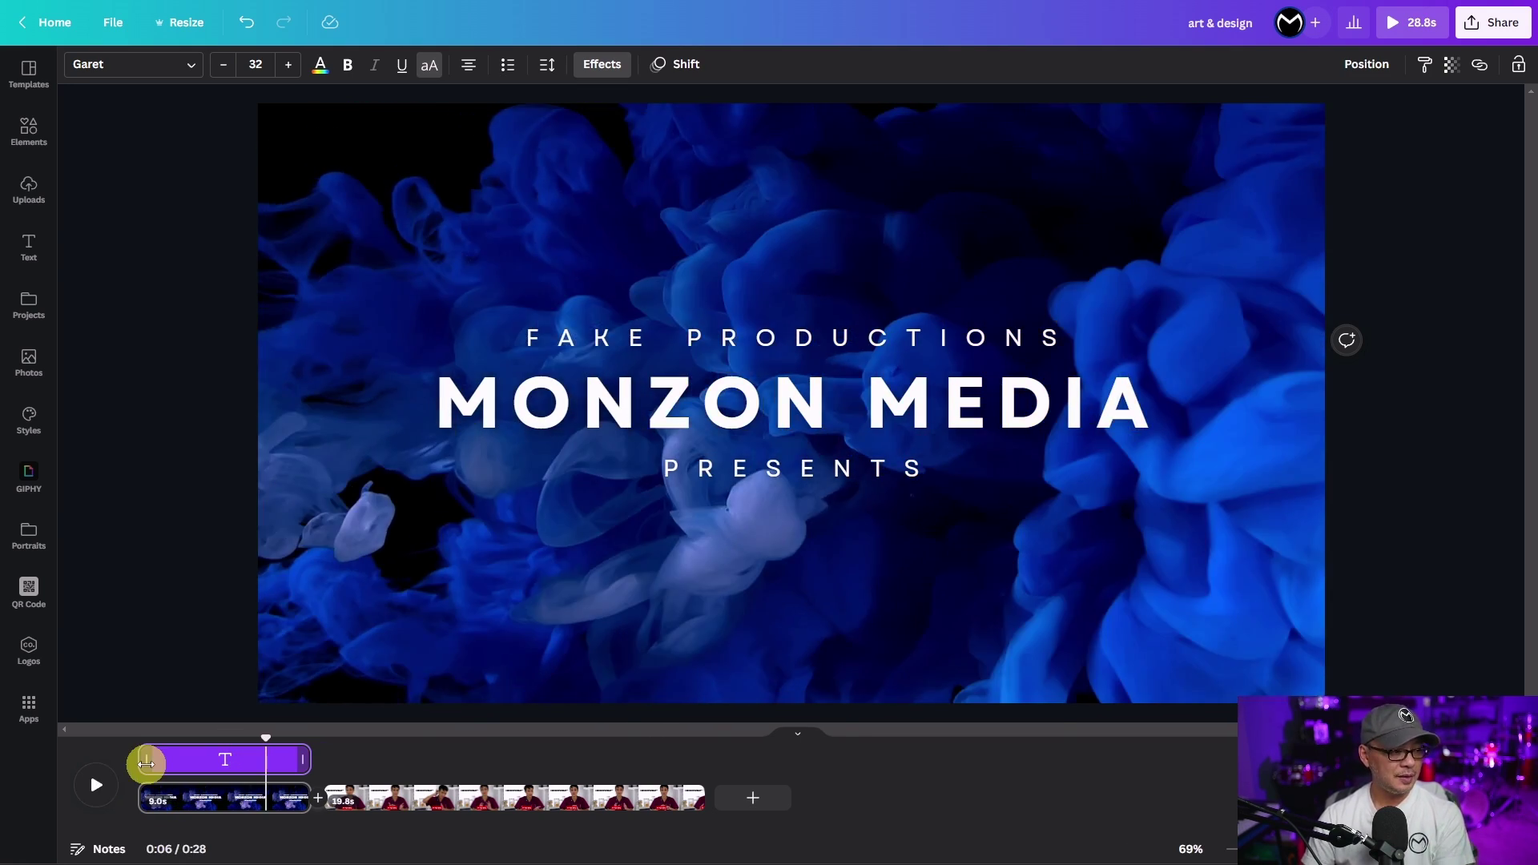
left_click_drag(149, 761, 164, 762)
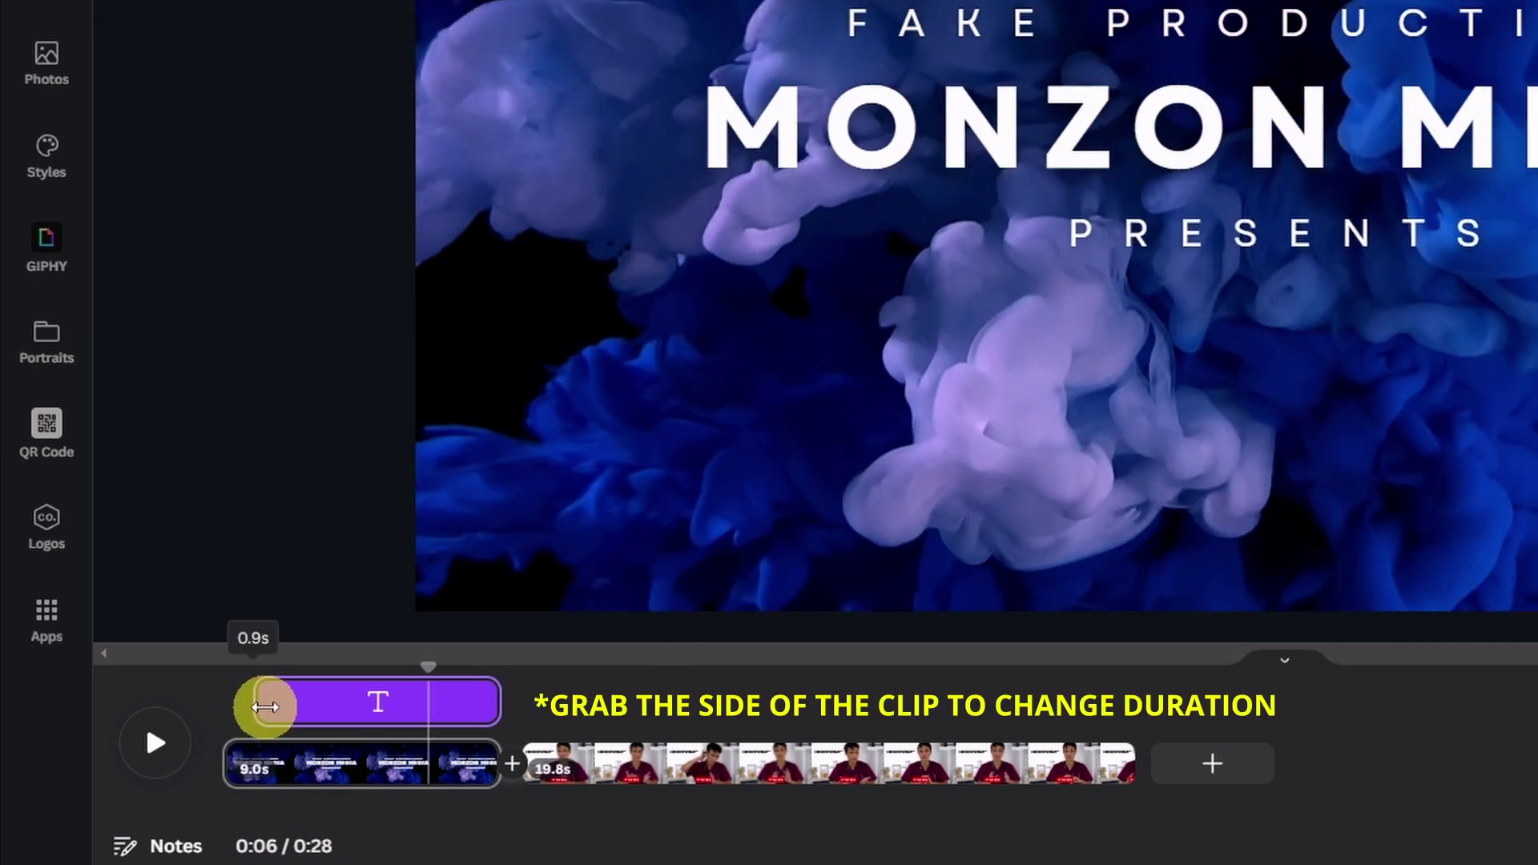
left_click_drag(265, 706, 318, 706)
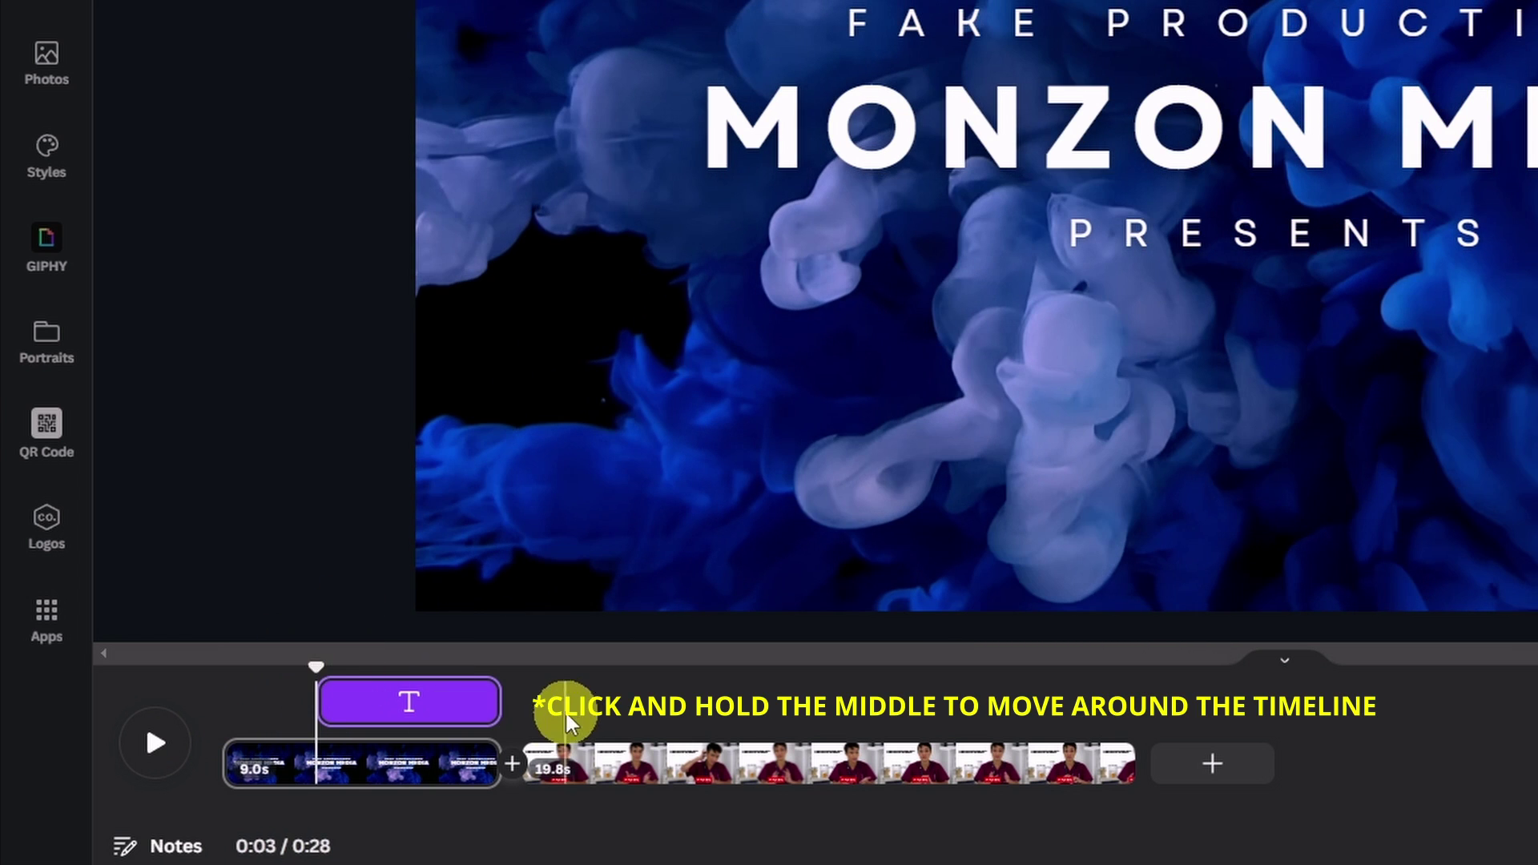
mouse_move(489, 695)
left_mouse_down()
mouse_move(427, 695)
mouse_move(461, 698)
left_mouse_up()
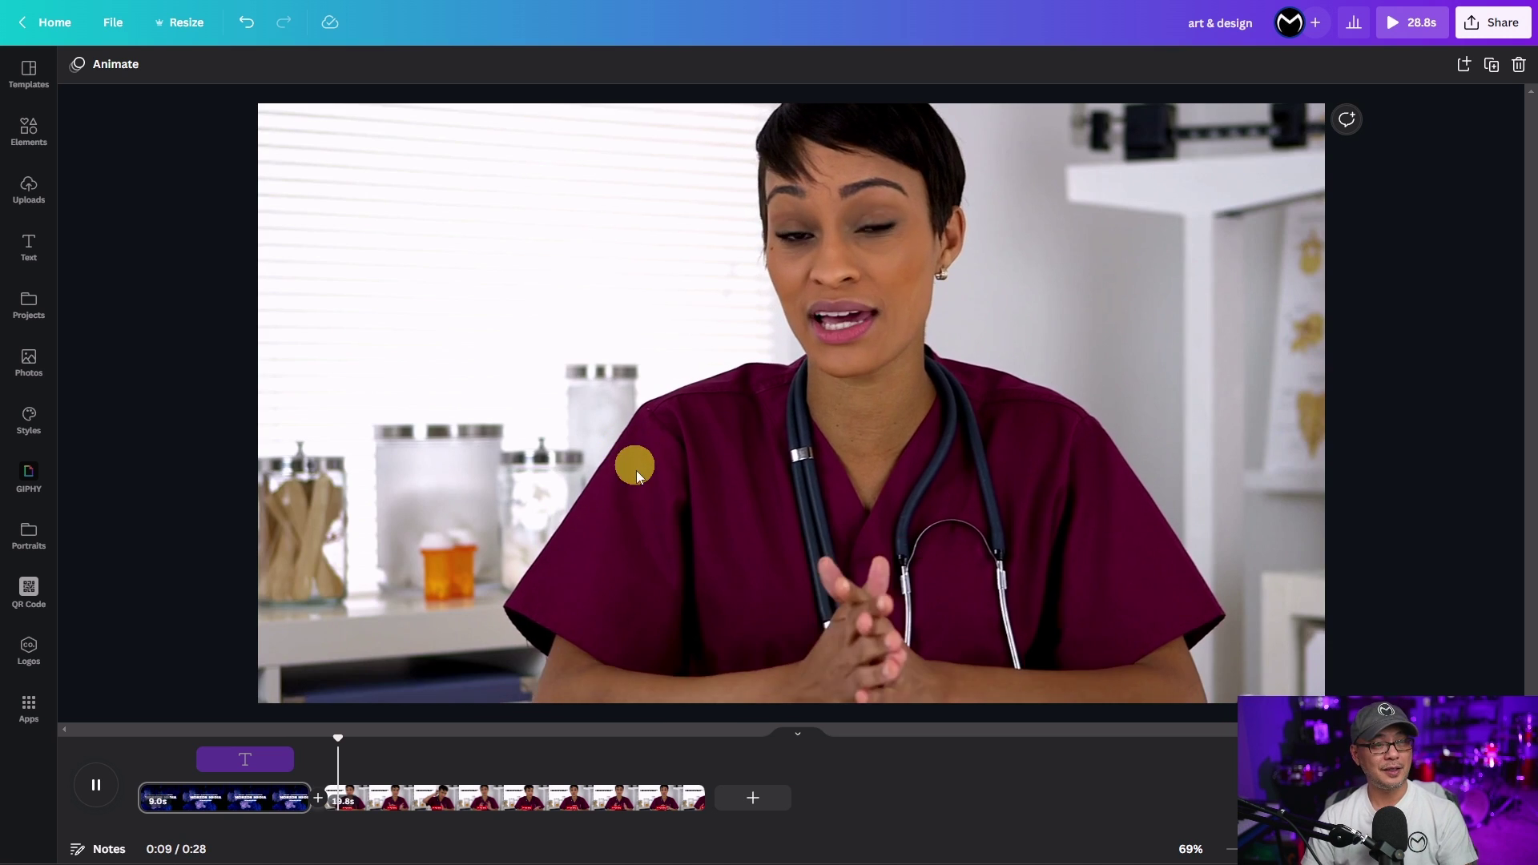
Step: Select the FAKE PRODUCTIONS text in the title scene
left_click(268, 758)
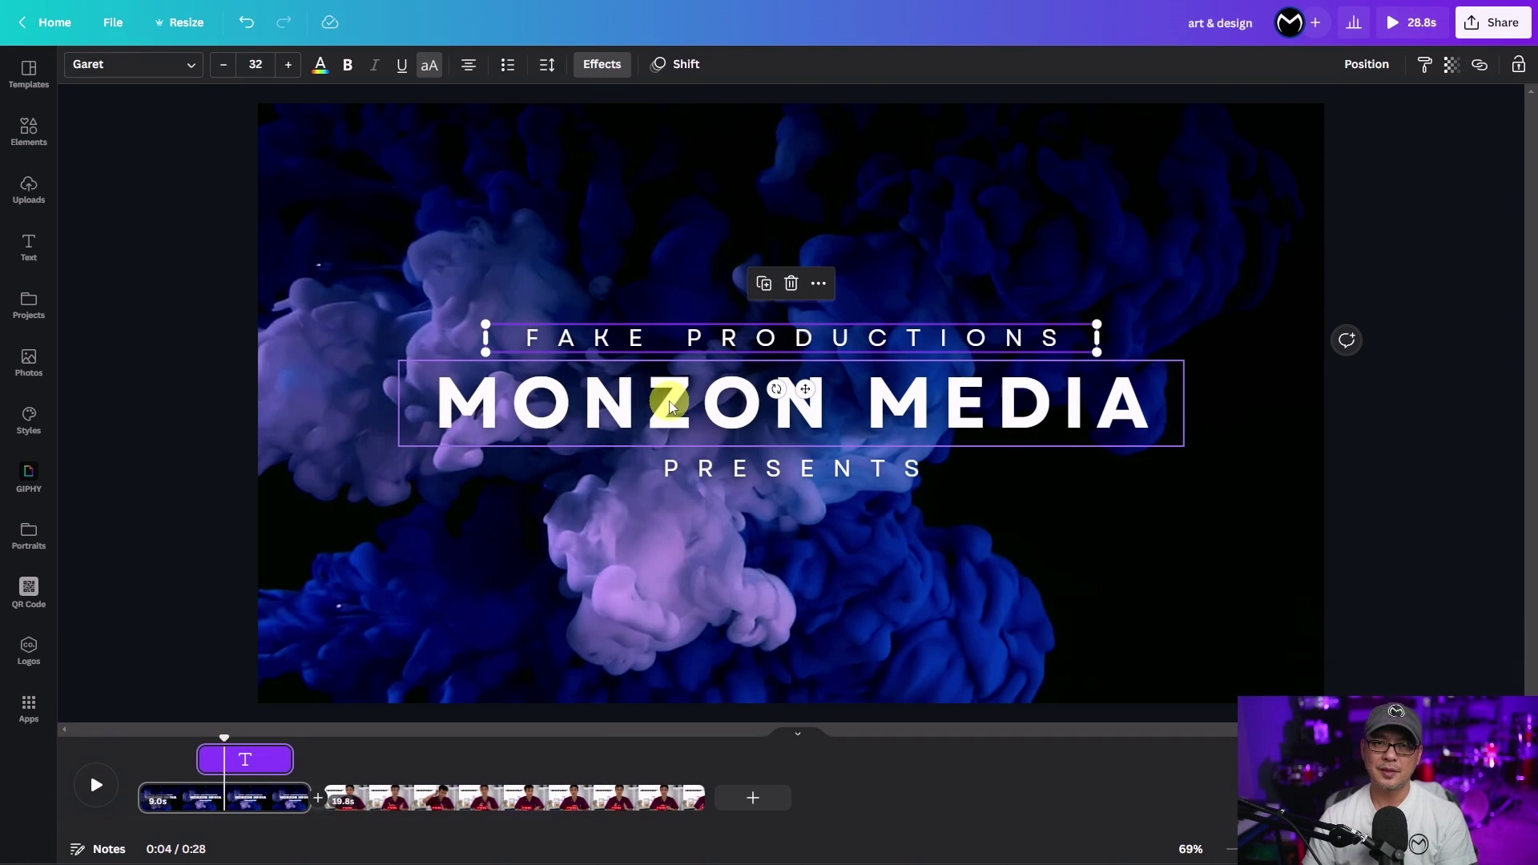
Step: Select the FAKE PRODUCTIONS text, then the MONZON MEDIA heading in the galaxy design
left_click(652, 331)
left_click(775, 400)
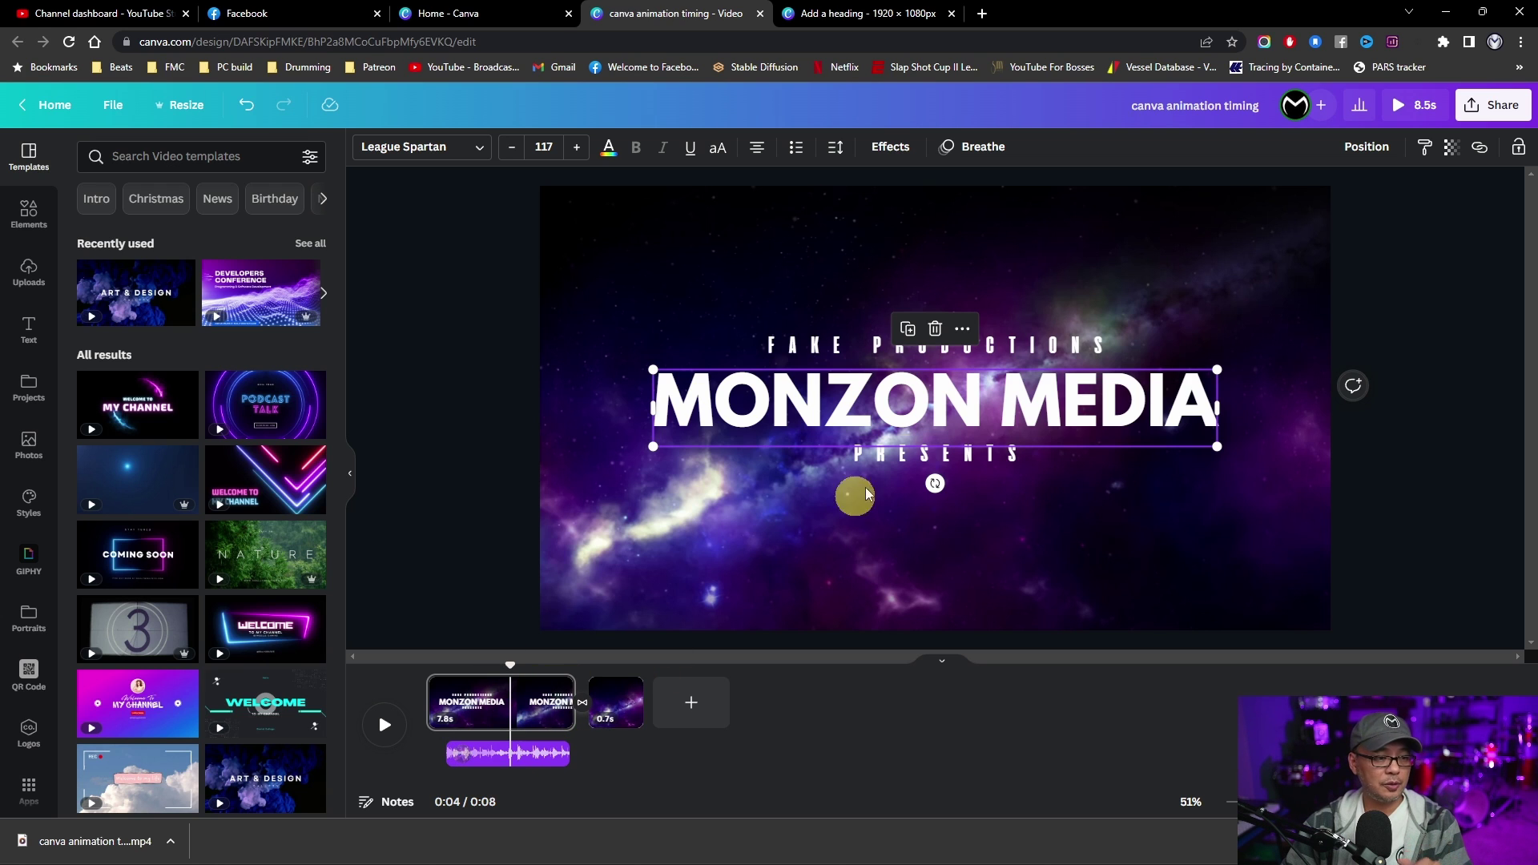
Step: Show the MONZON MEDIA heading's timing on the timeline
right_click(894, 405)
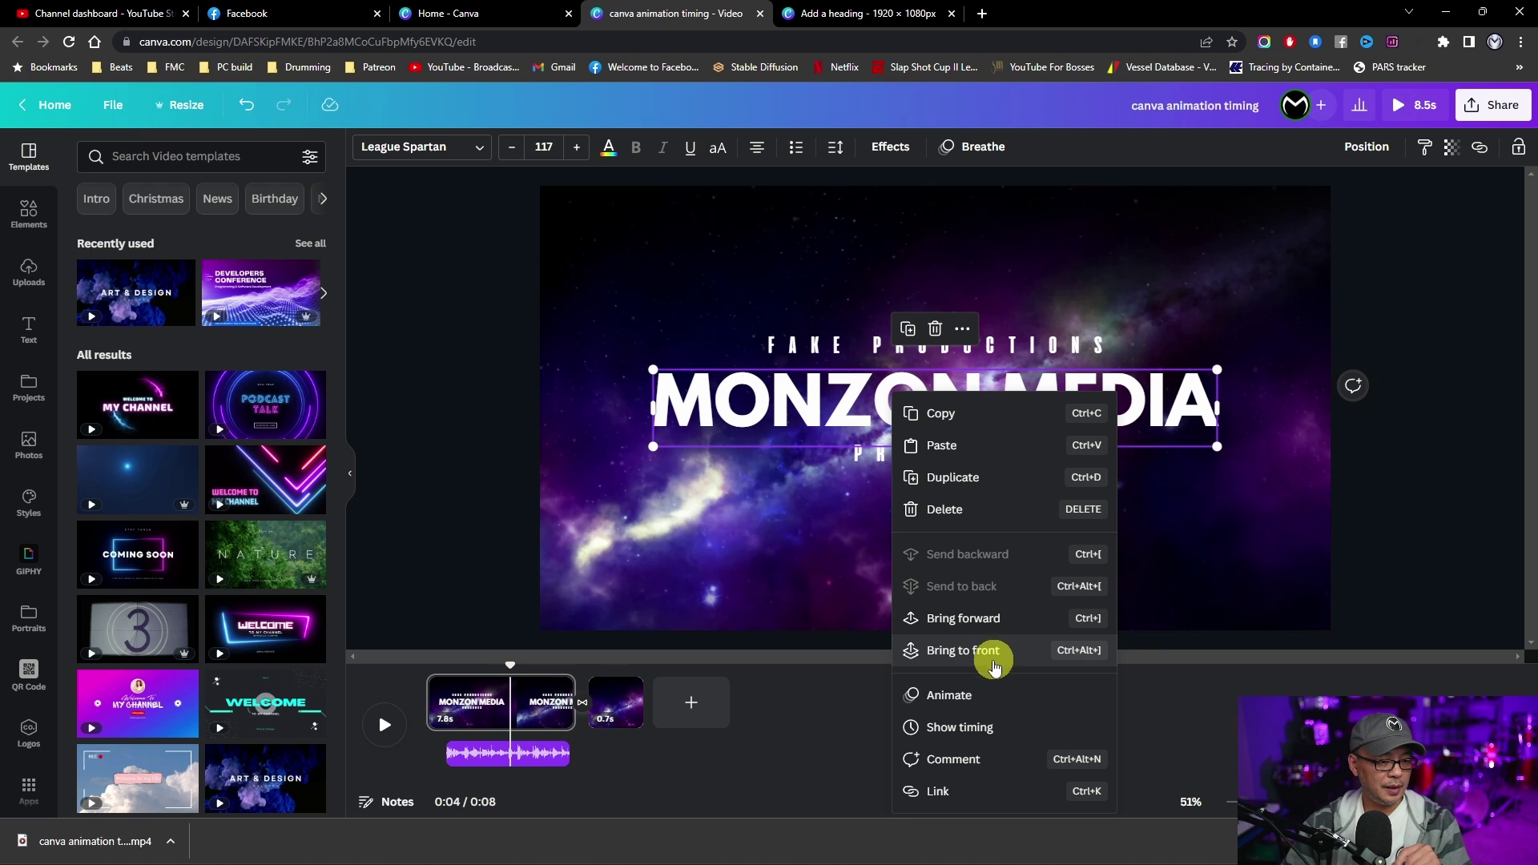
left_click(1019, 727)
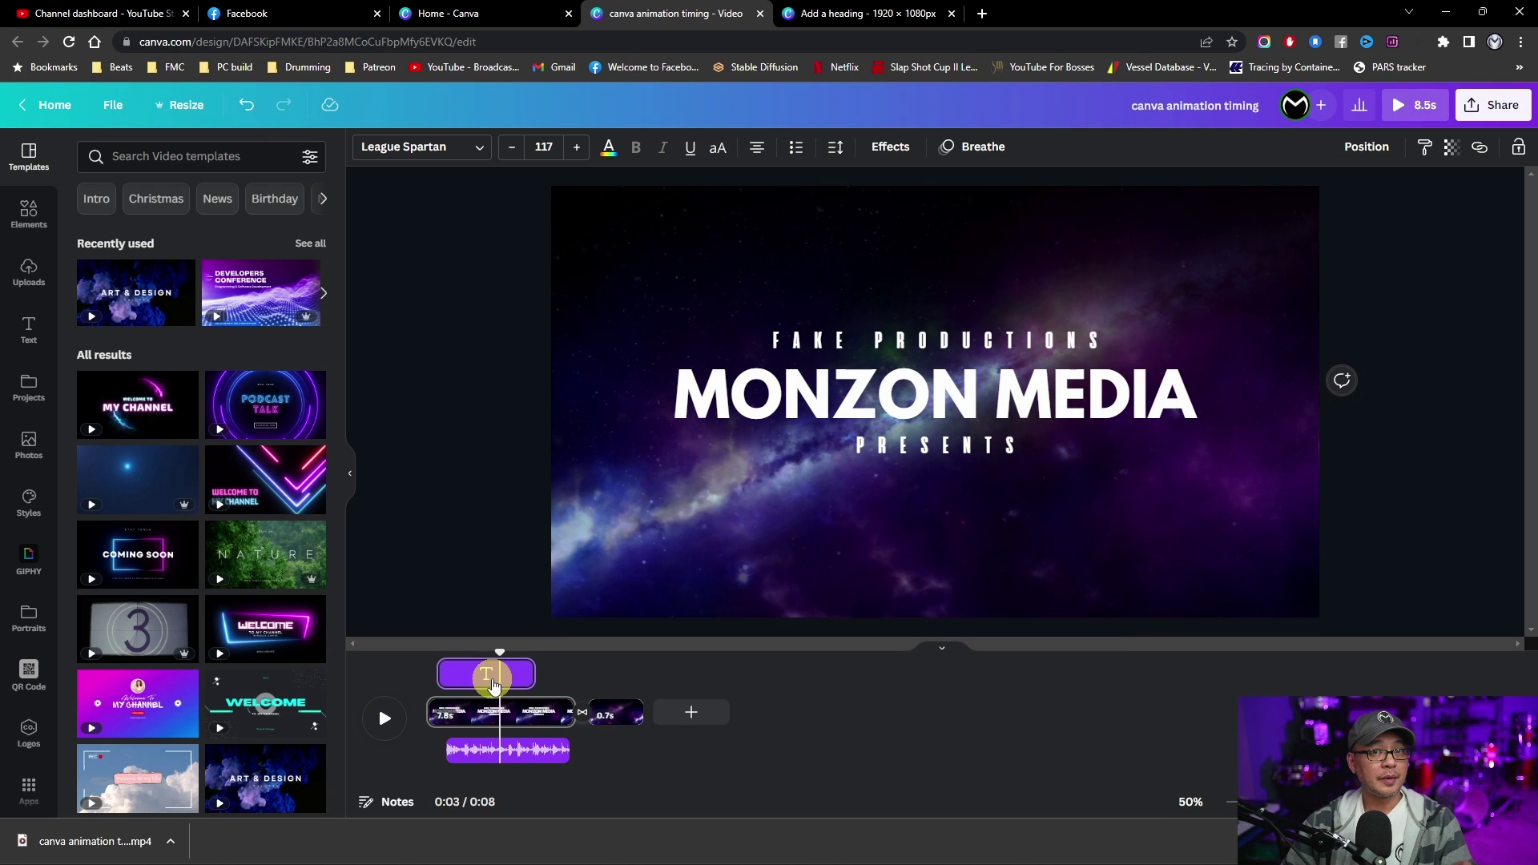
left_click(825, 408)
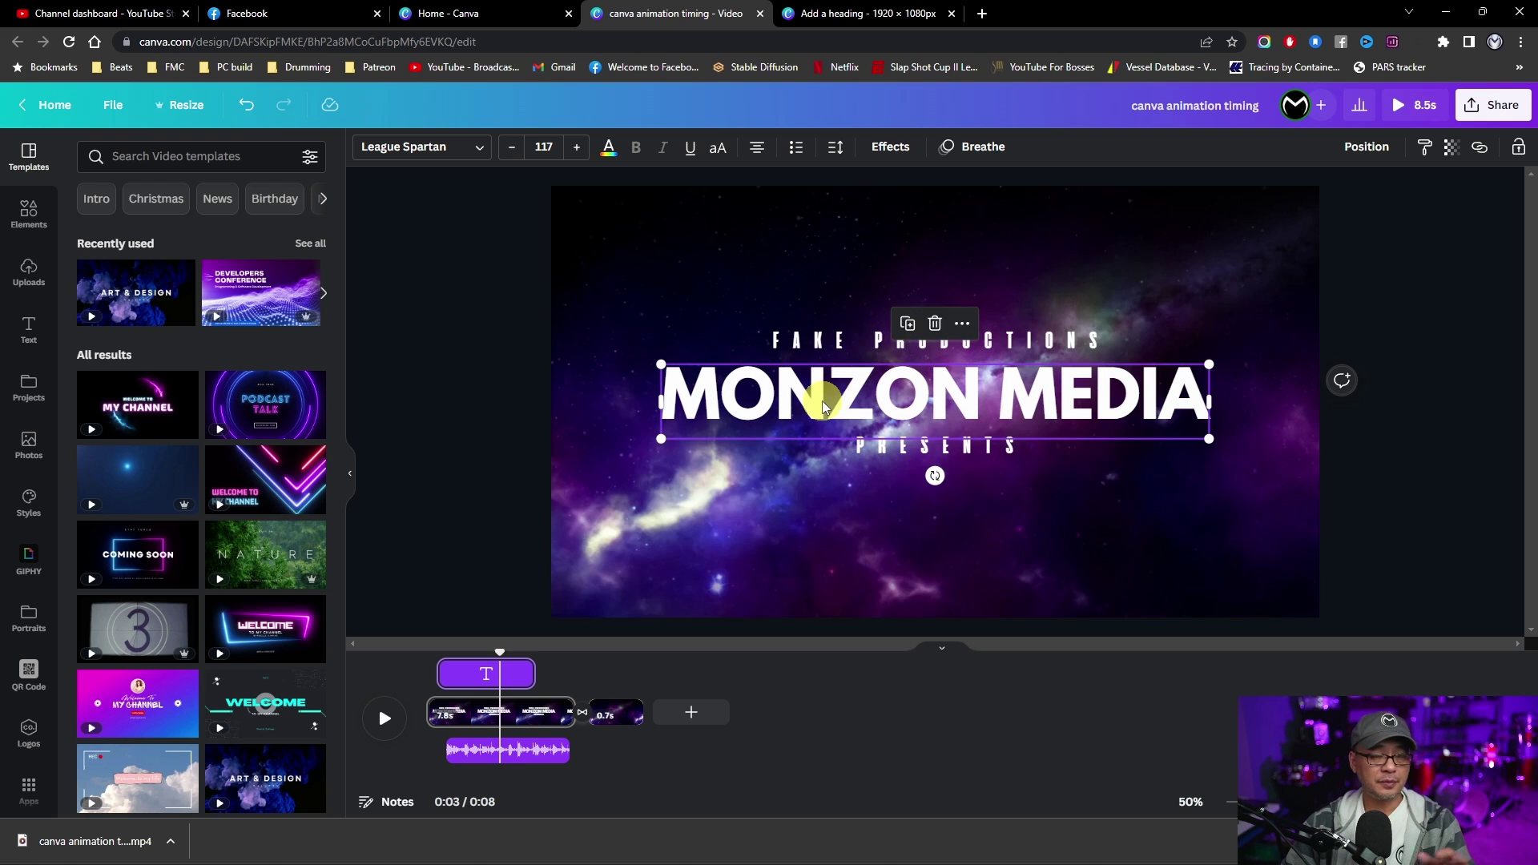
Step: Move the FAKE PRODUCTIONS text clip so it starts at 2.0 seconds
left_click(837, 340)
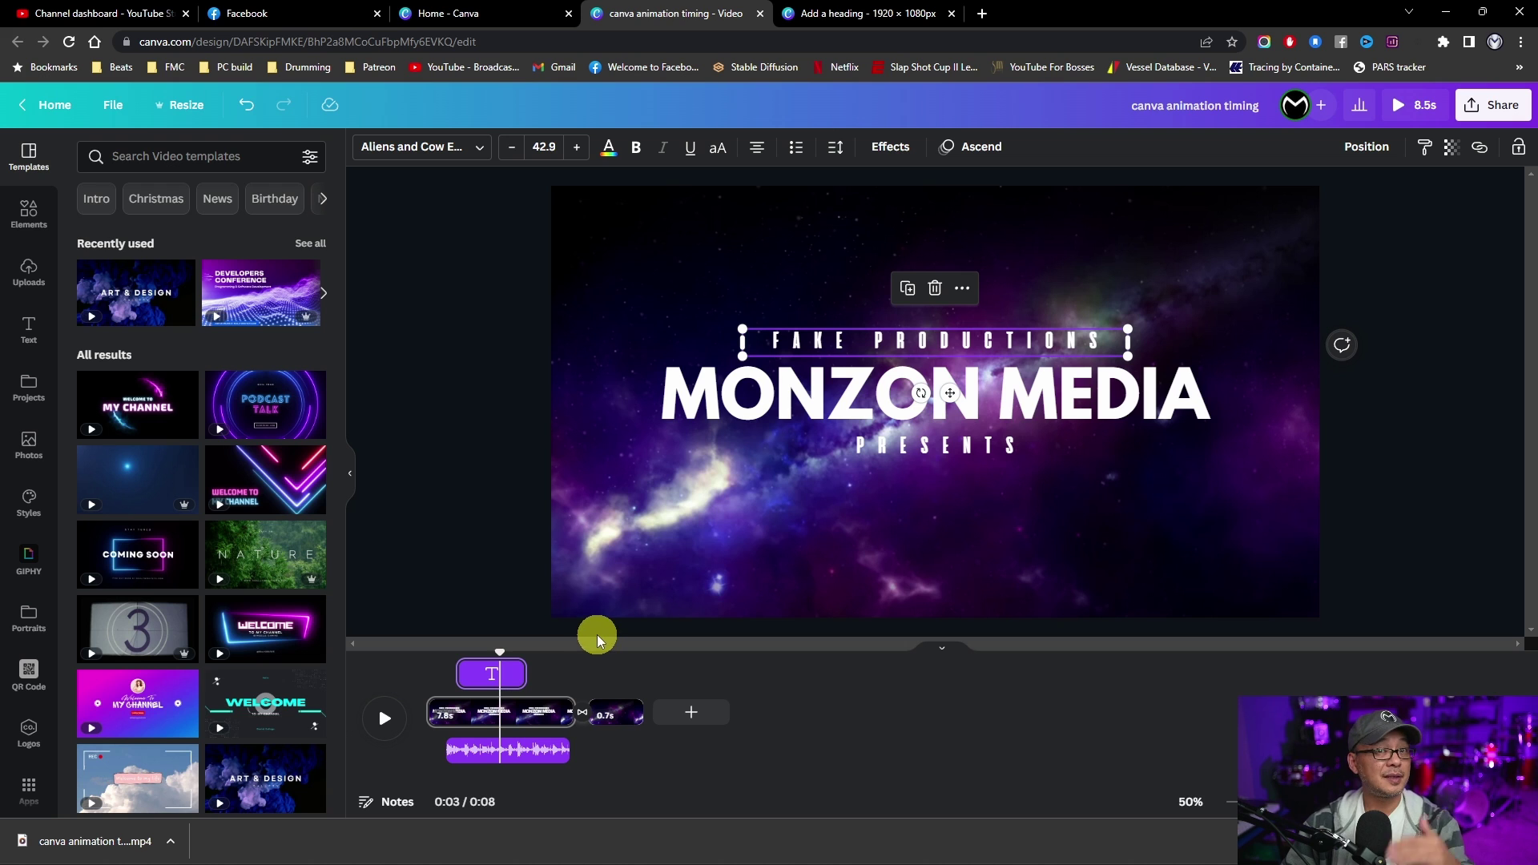
left_click(655, 666)
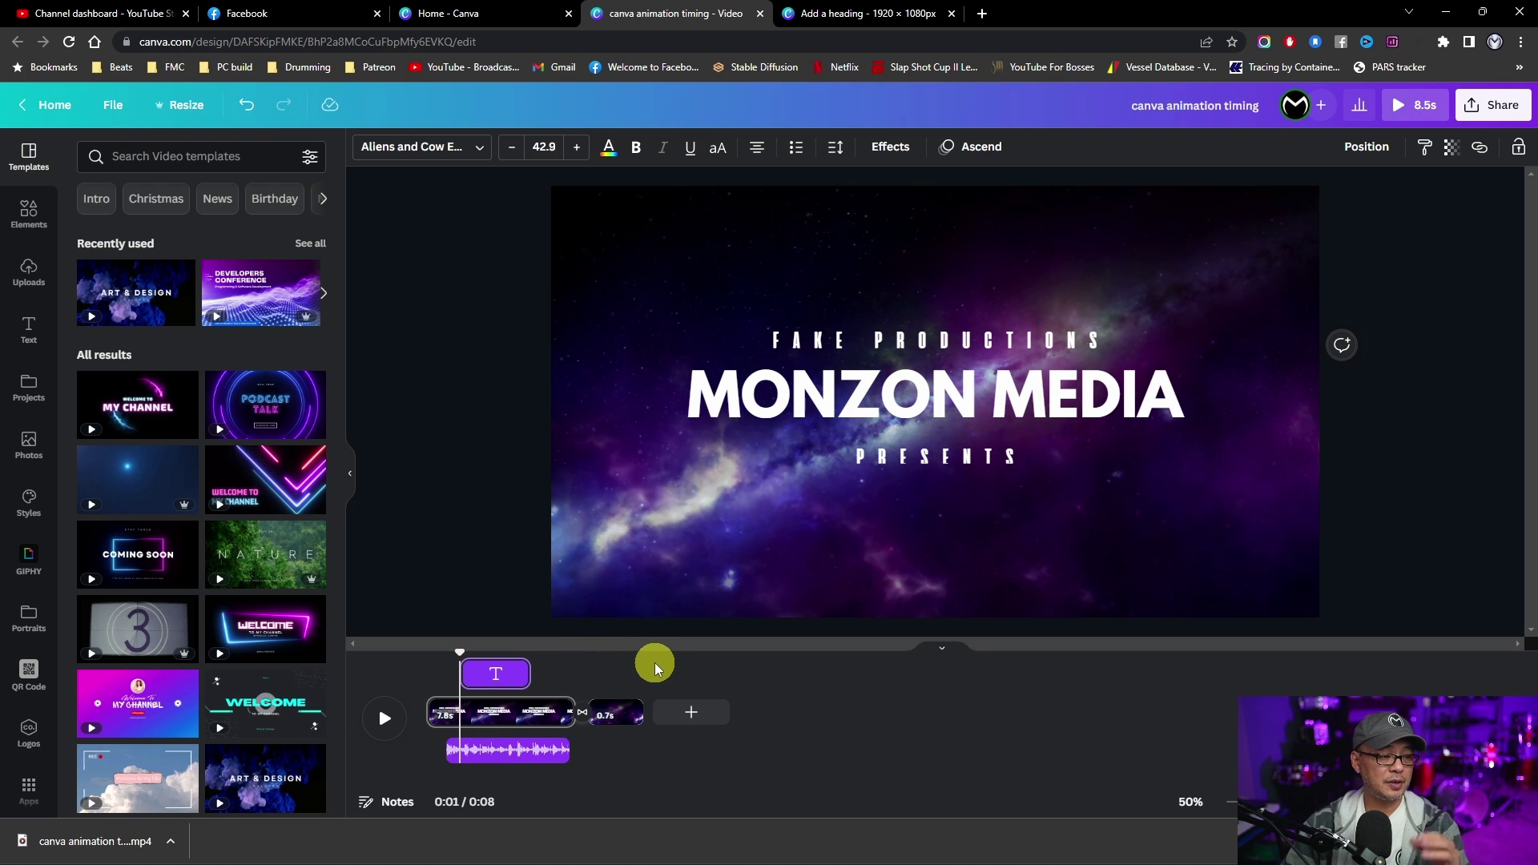
left_click(497, 675)
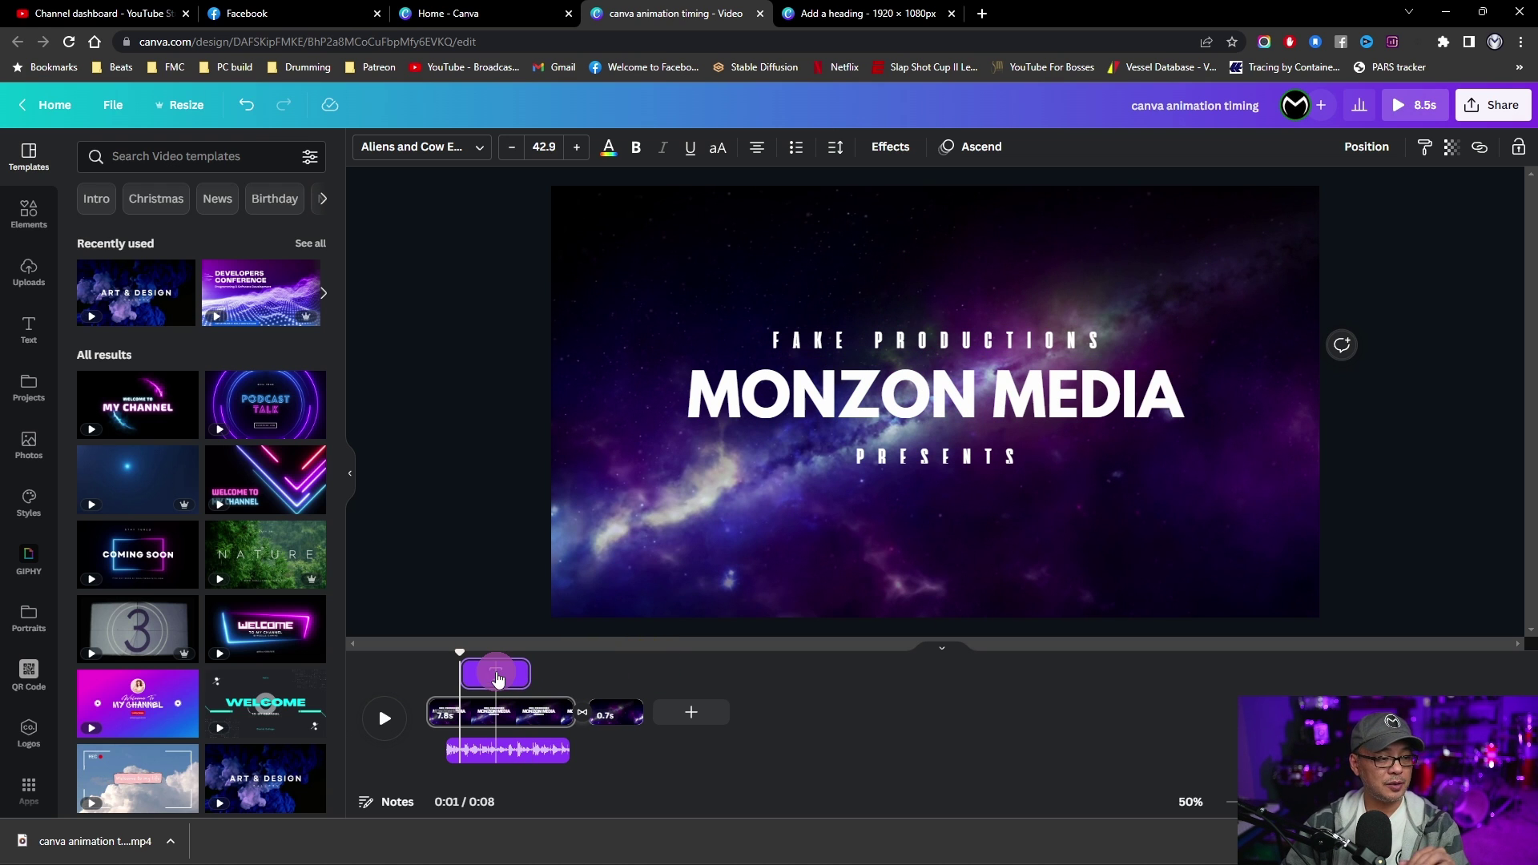
mouse_move(497, 678)
left_mouse_down()
mouse_move(478, 671)
mouse_move(507, 673)
left_mouse_up()
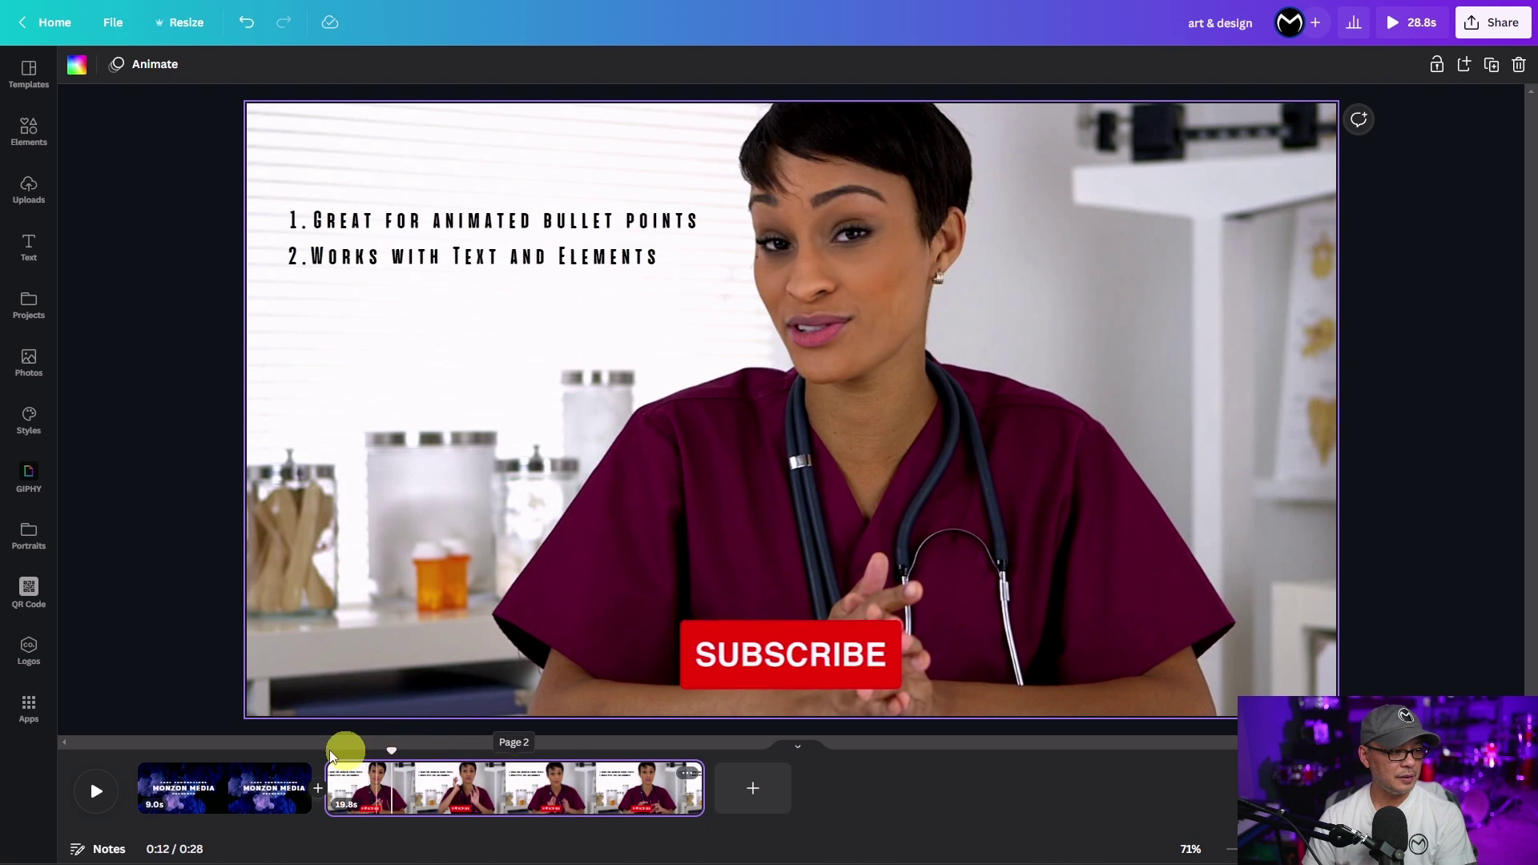
Step: Move the playhead back to 0:09 and play page 2 through to 0:26
left_click_drag(389, 750, 333, 753)
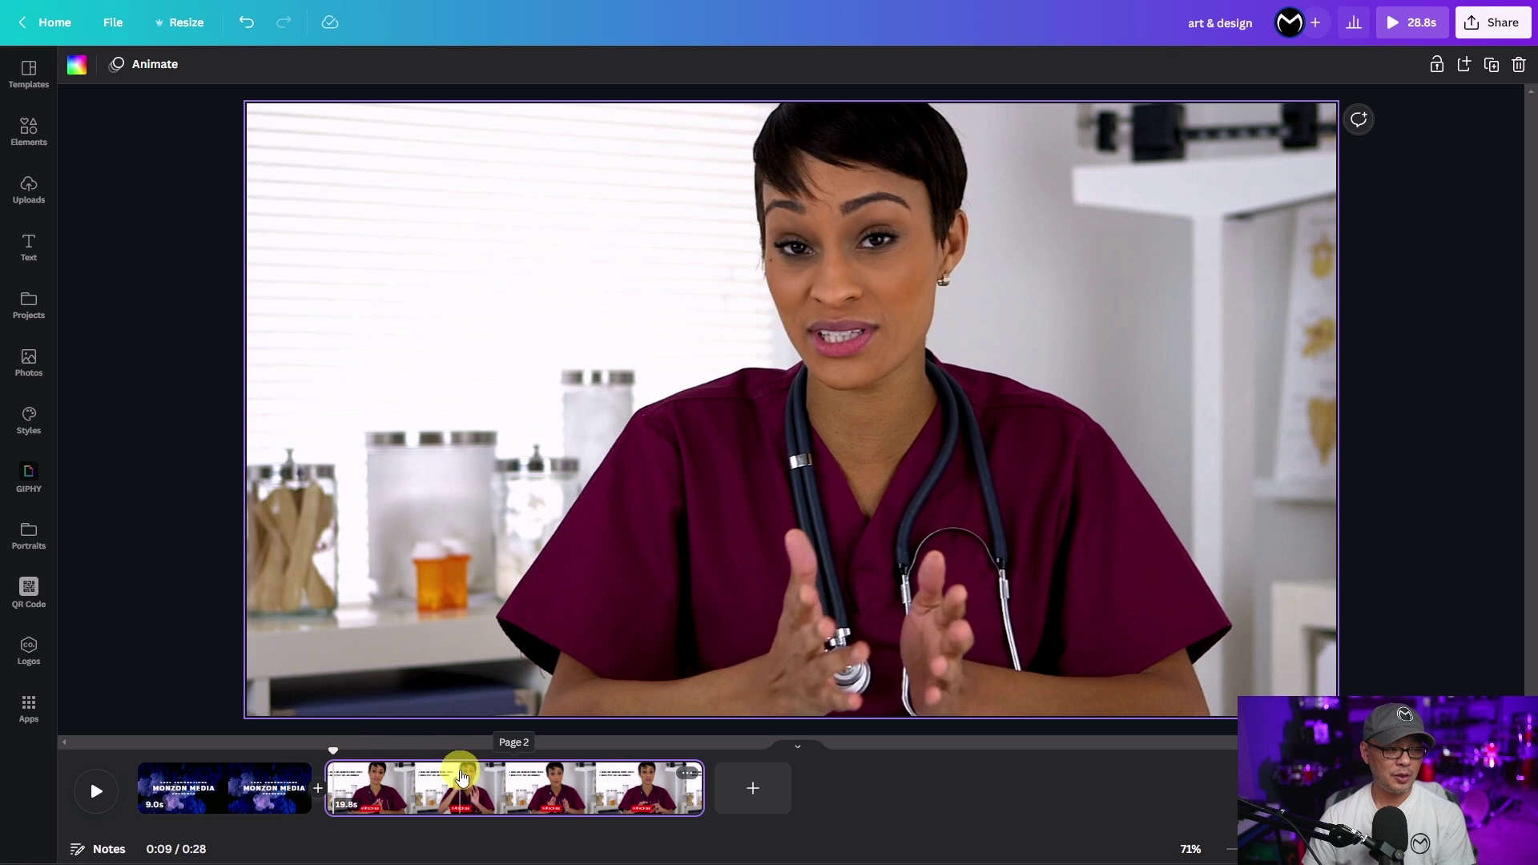
left_click(101, 795)
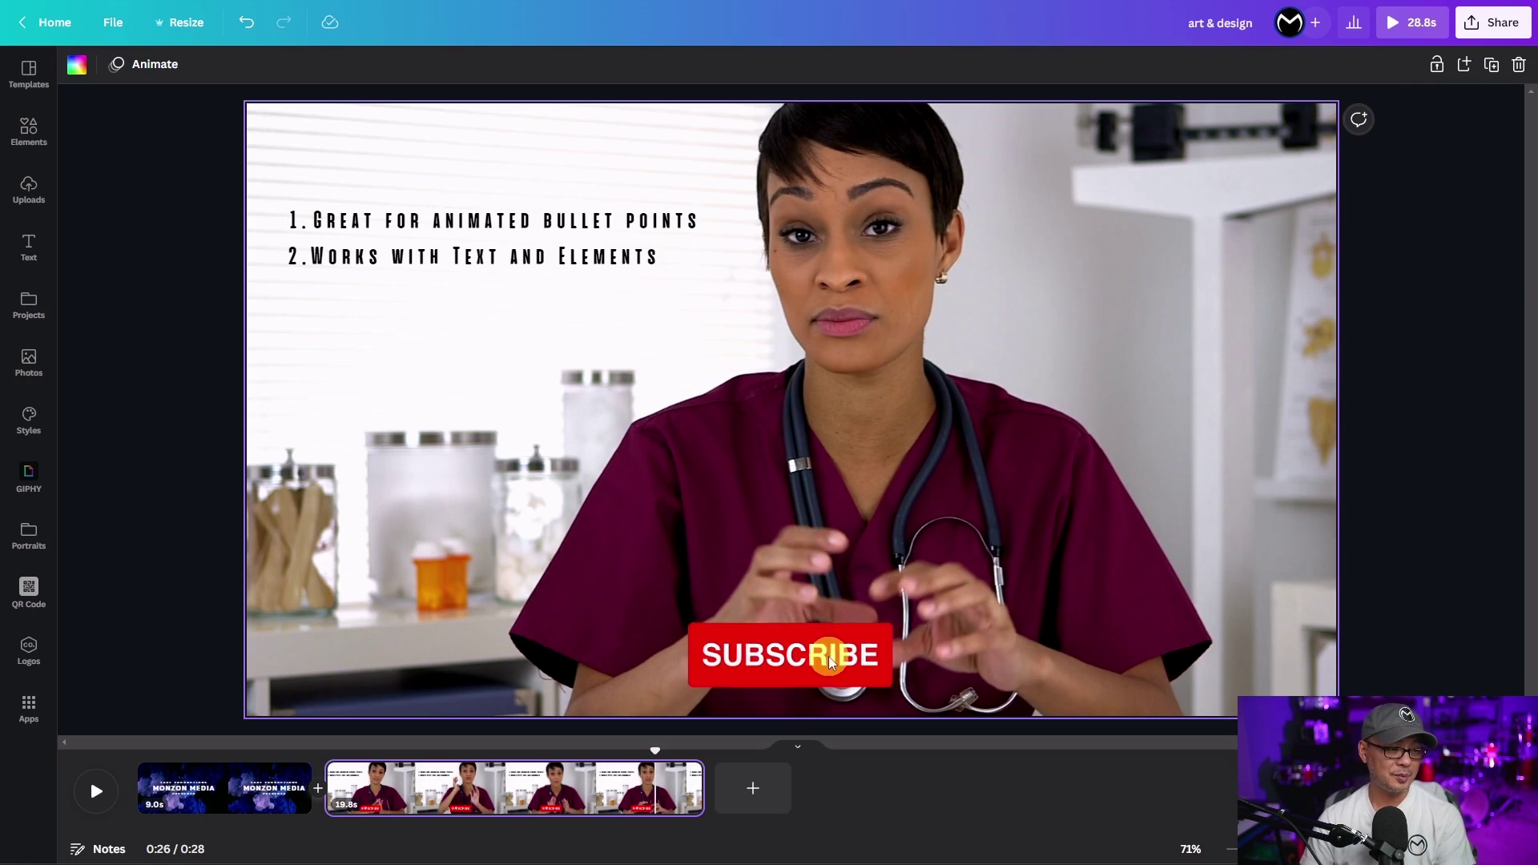
Step: Show the SUBSCRIBE button's timing on the timeline and trim its end point
left_click(753, 668)
right_click(807, 666)
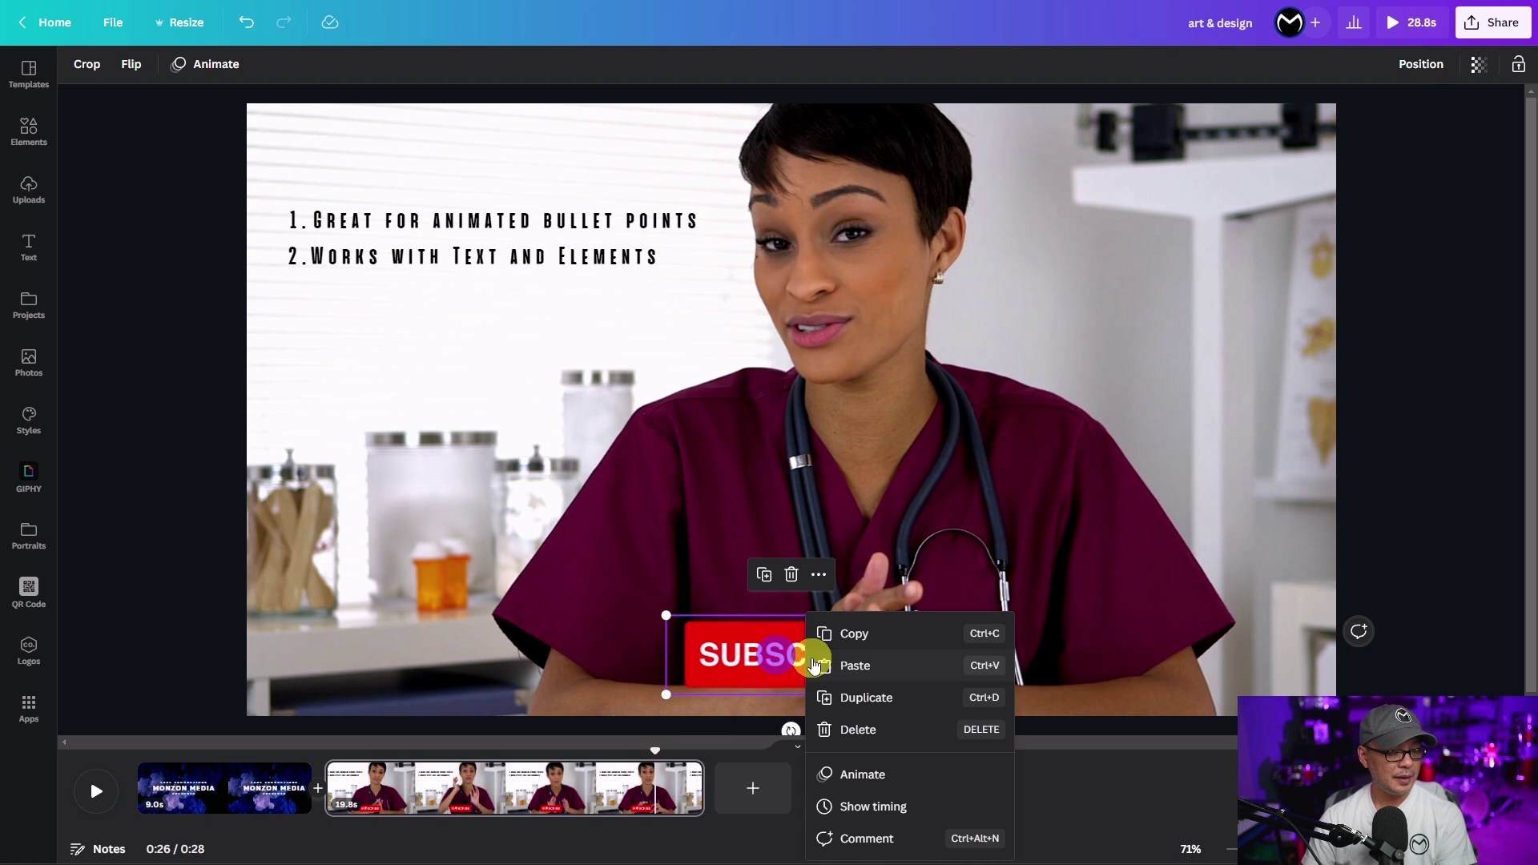
left_click(900, 806)
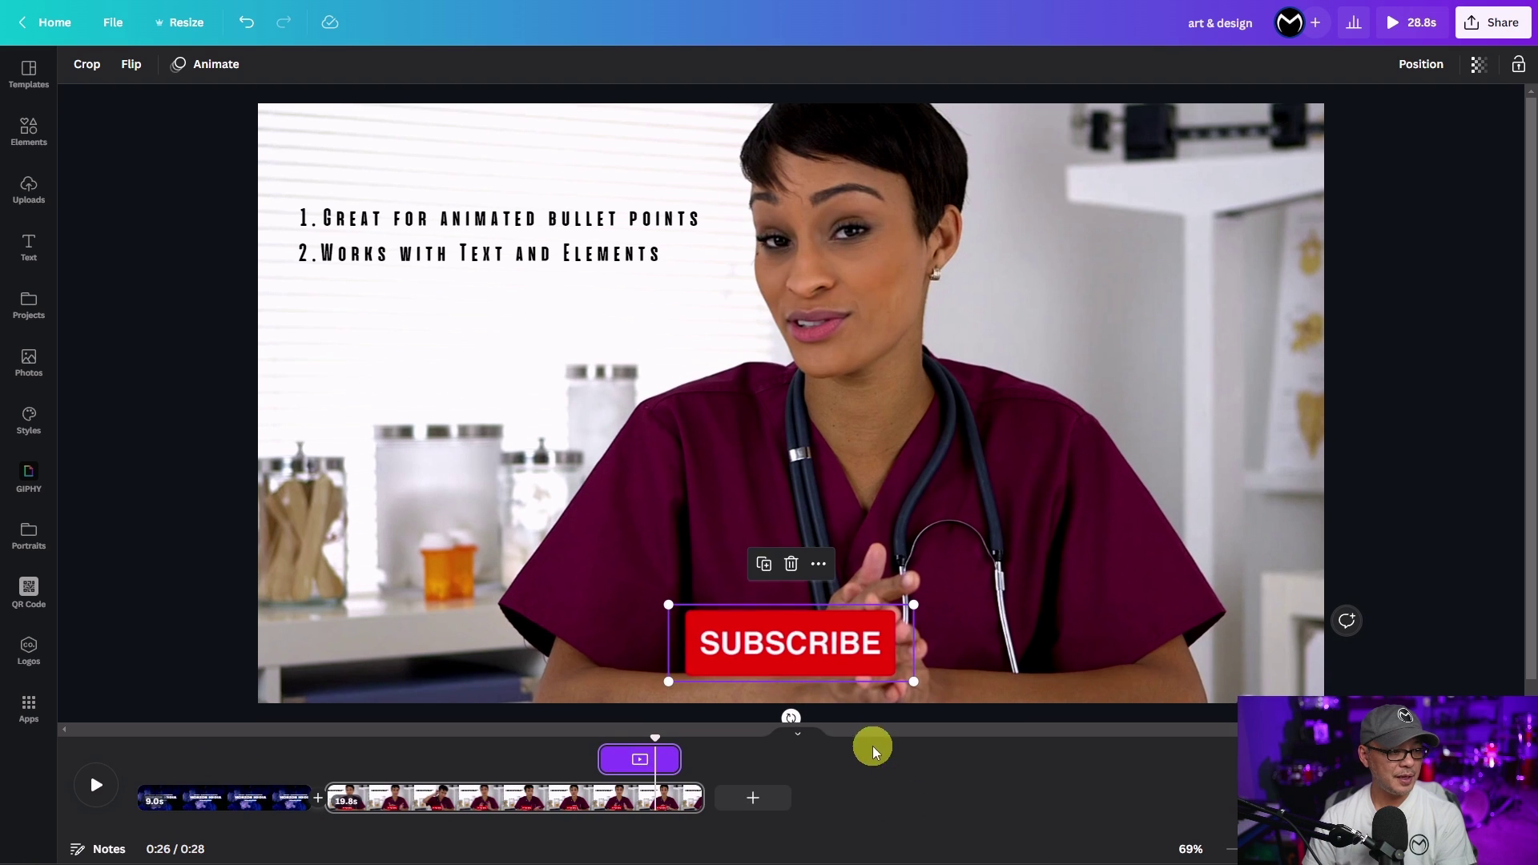
mouse_move(681, 769)
left_mouse_down()
mouse_move(601, 758)
mouse_move(675, 759)
left_mouse_up()
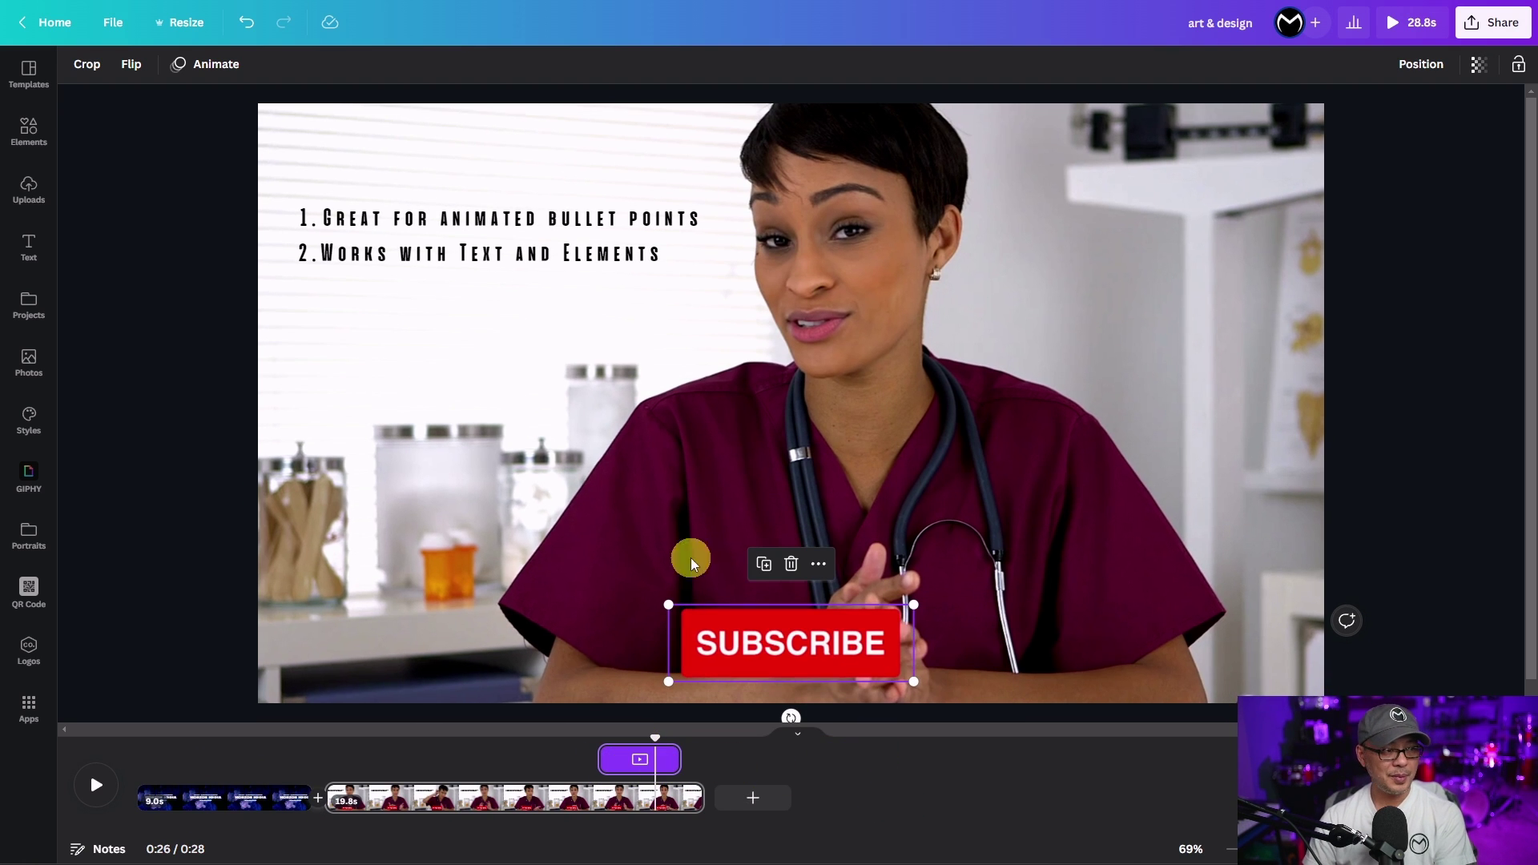
left_click(571, 223)
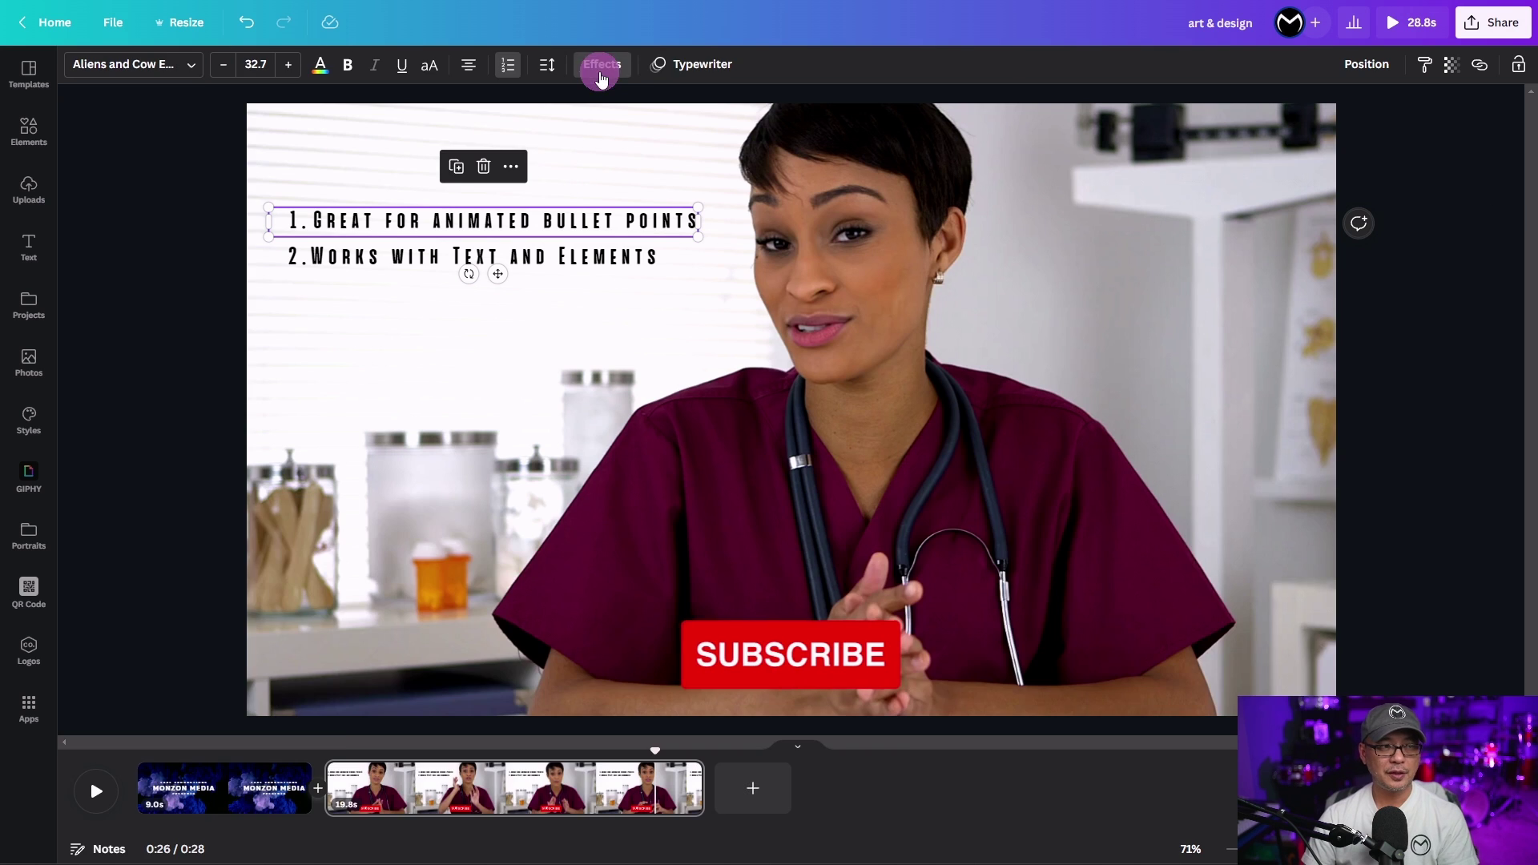
Step: Set the Typewriter animation to Both, maximum speed, with Character writing style
left_click(601, 76)
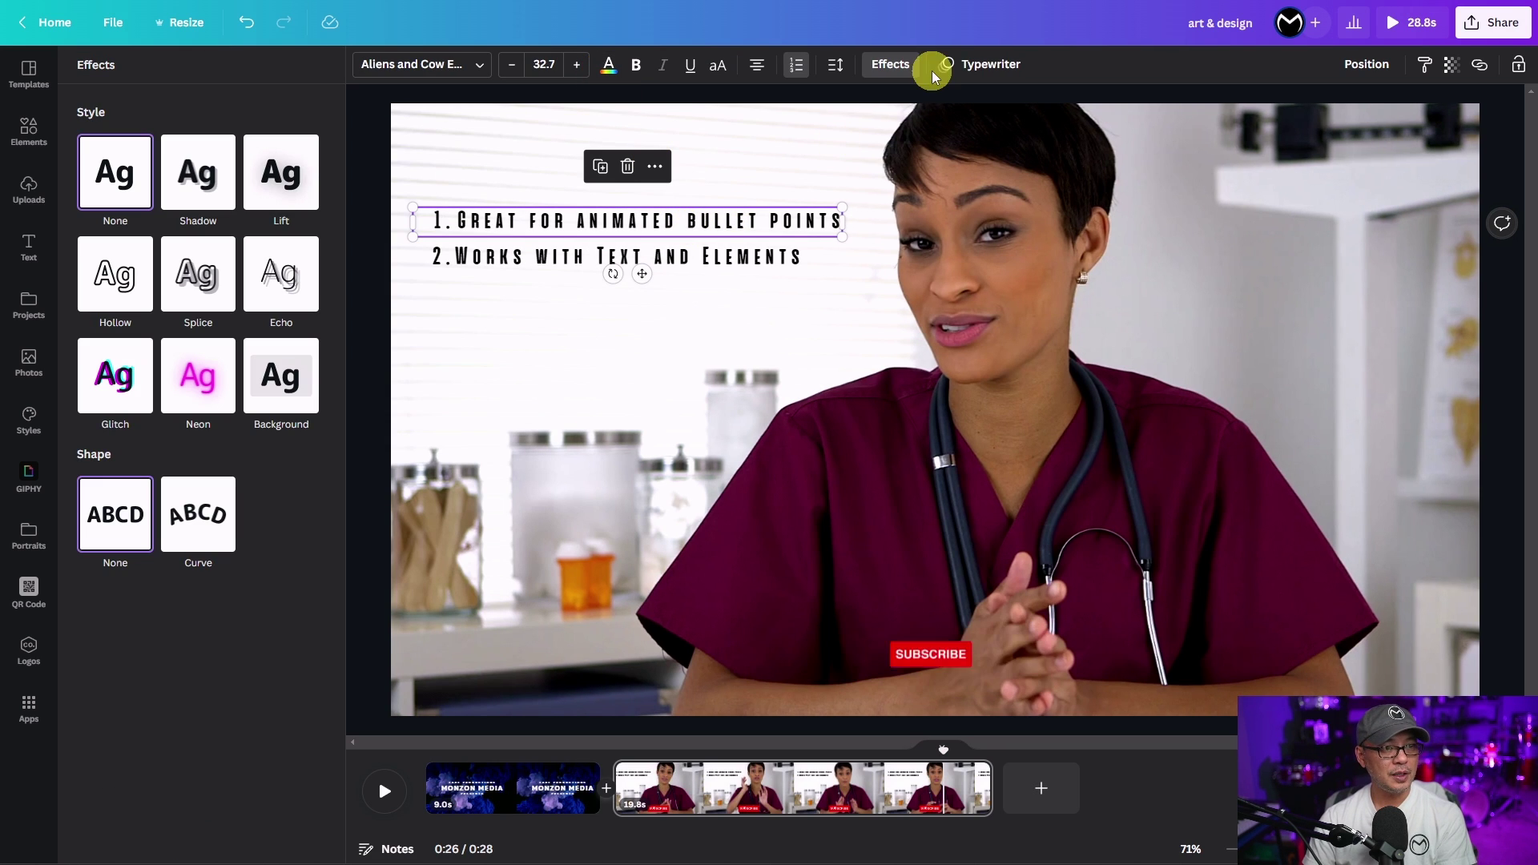
left_click(983, 64)
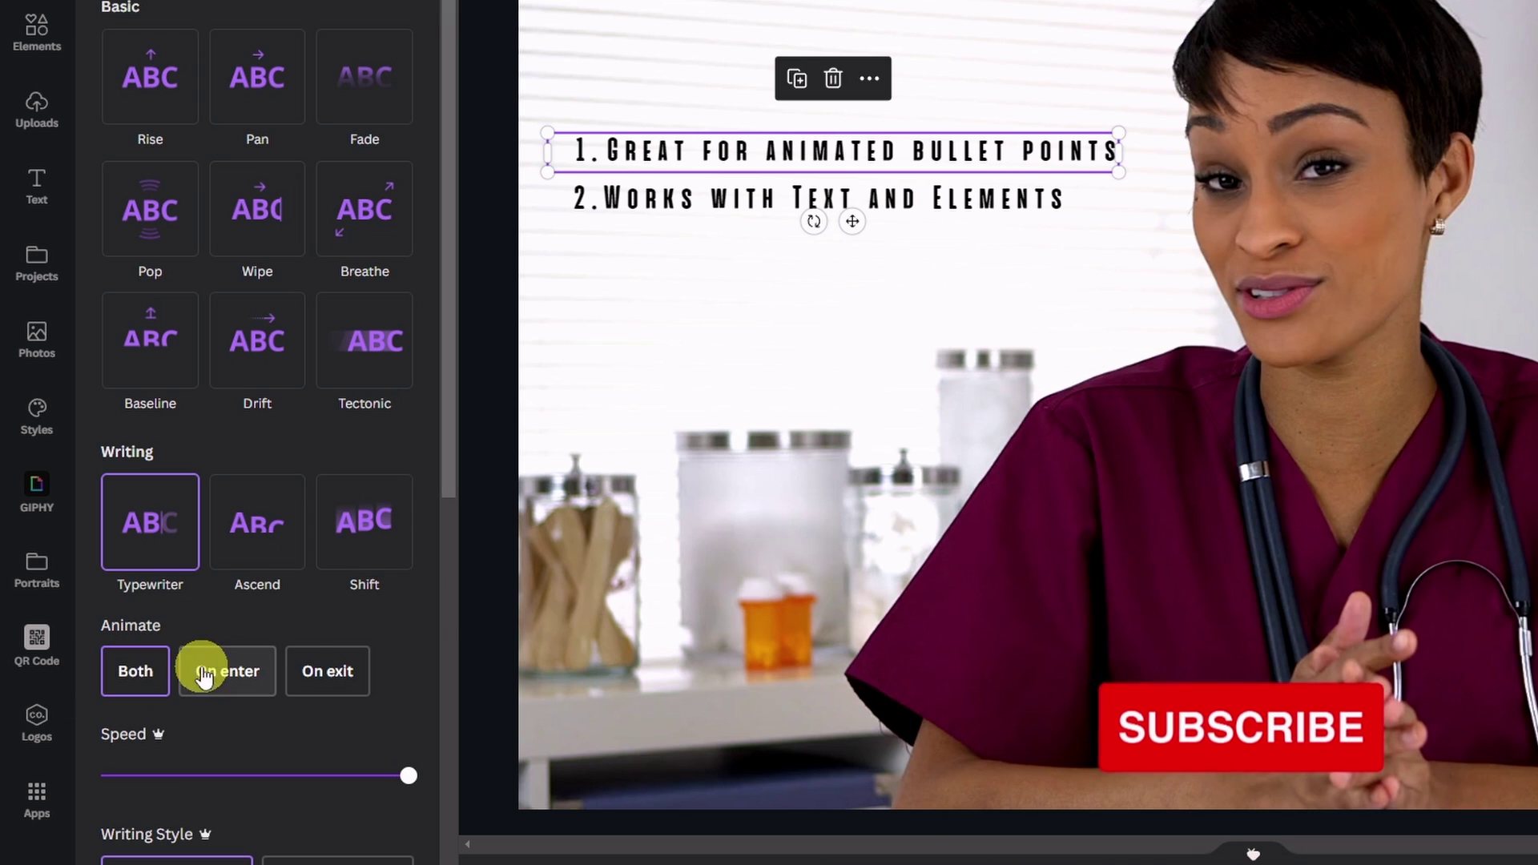
left_click(327, 671)
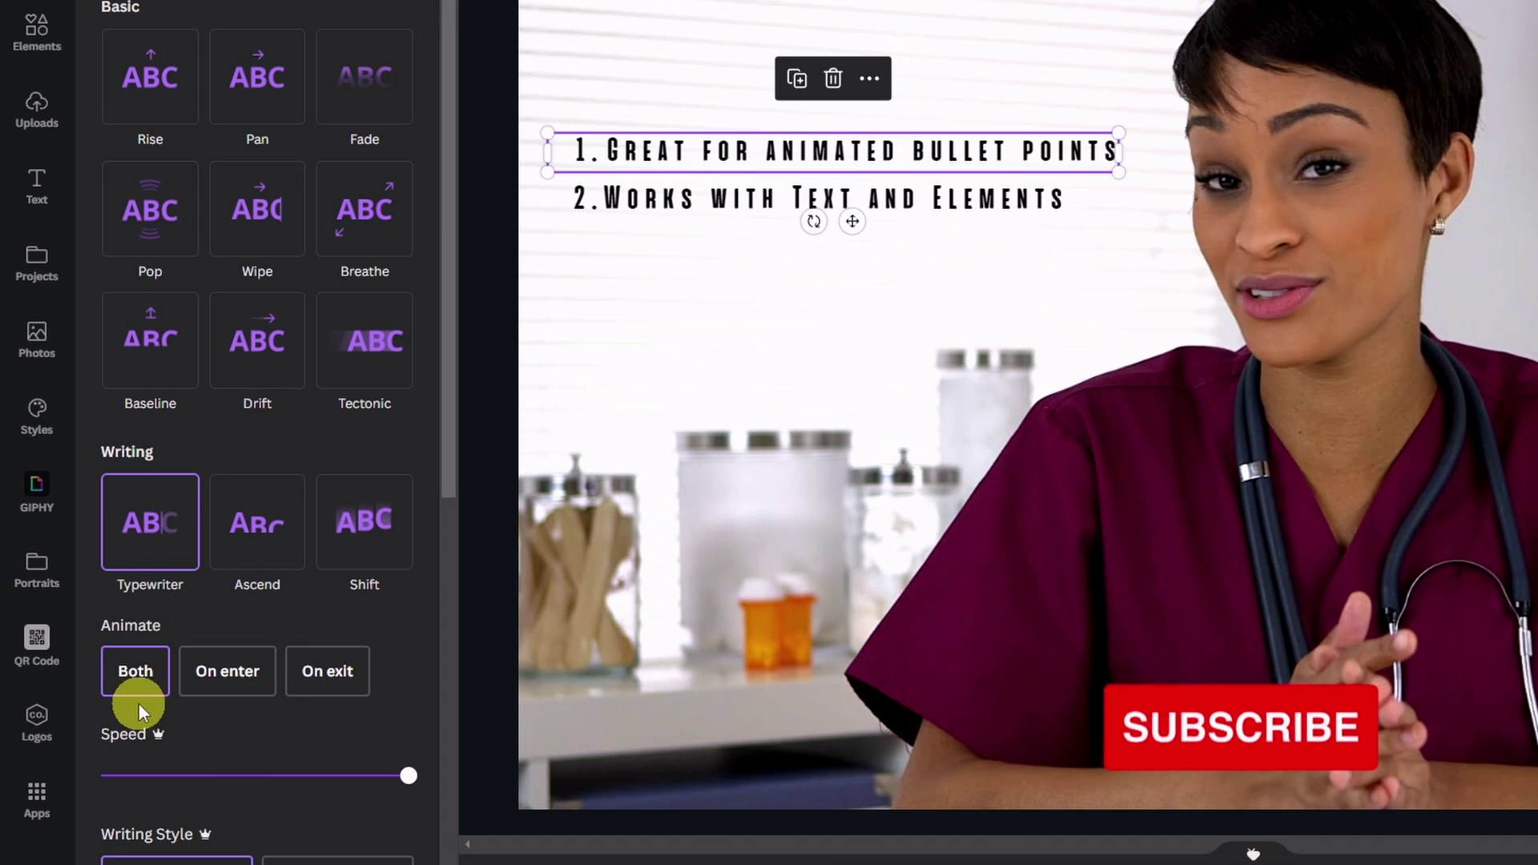
left_click(136, 672)
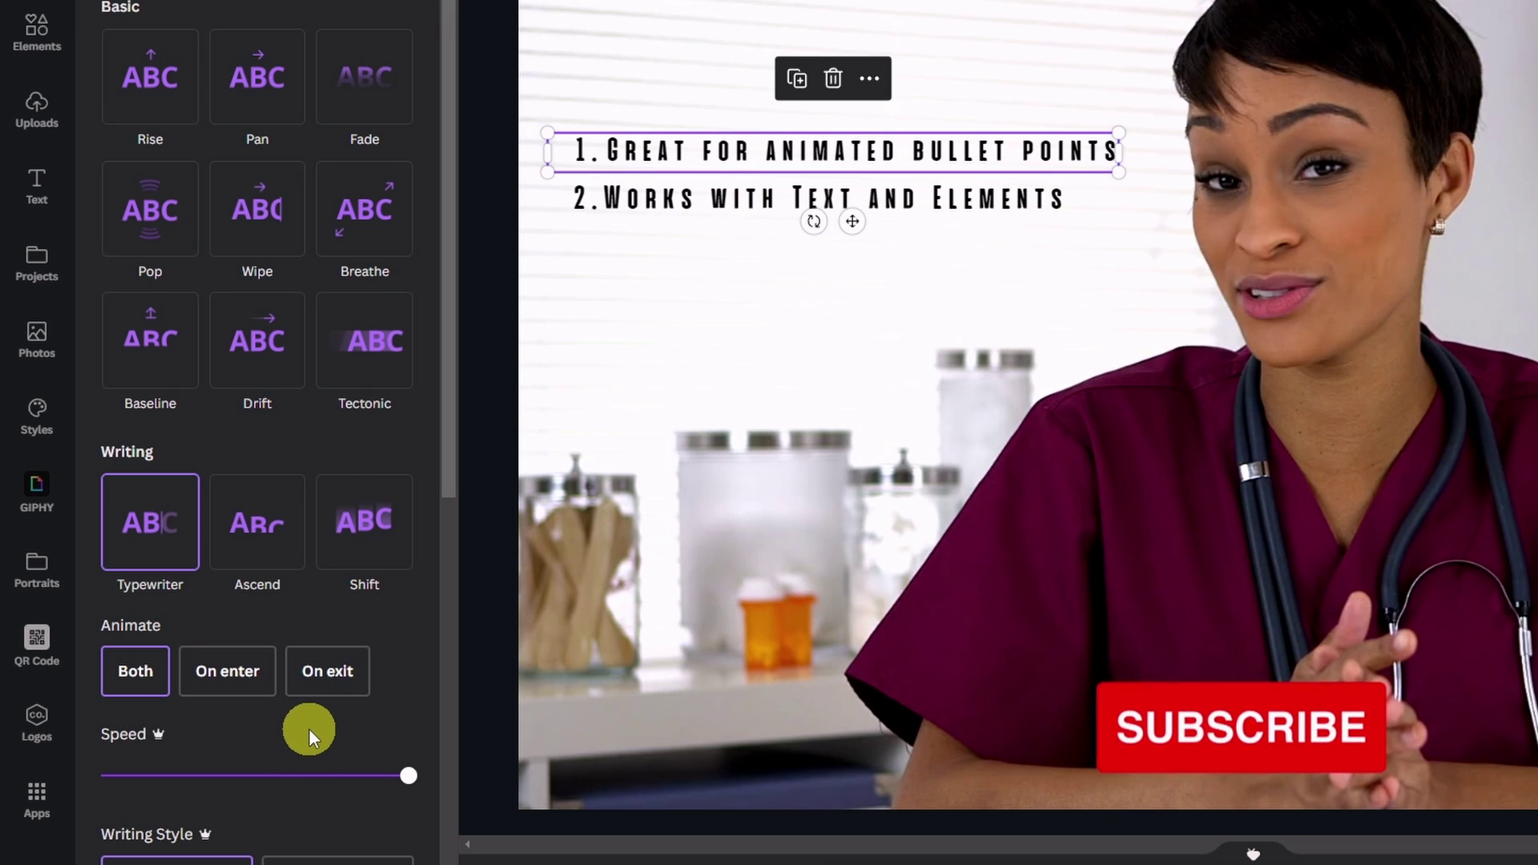
scroll(309, 727, "down", 4)
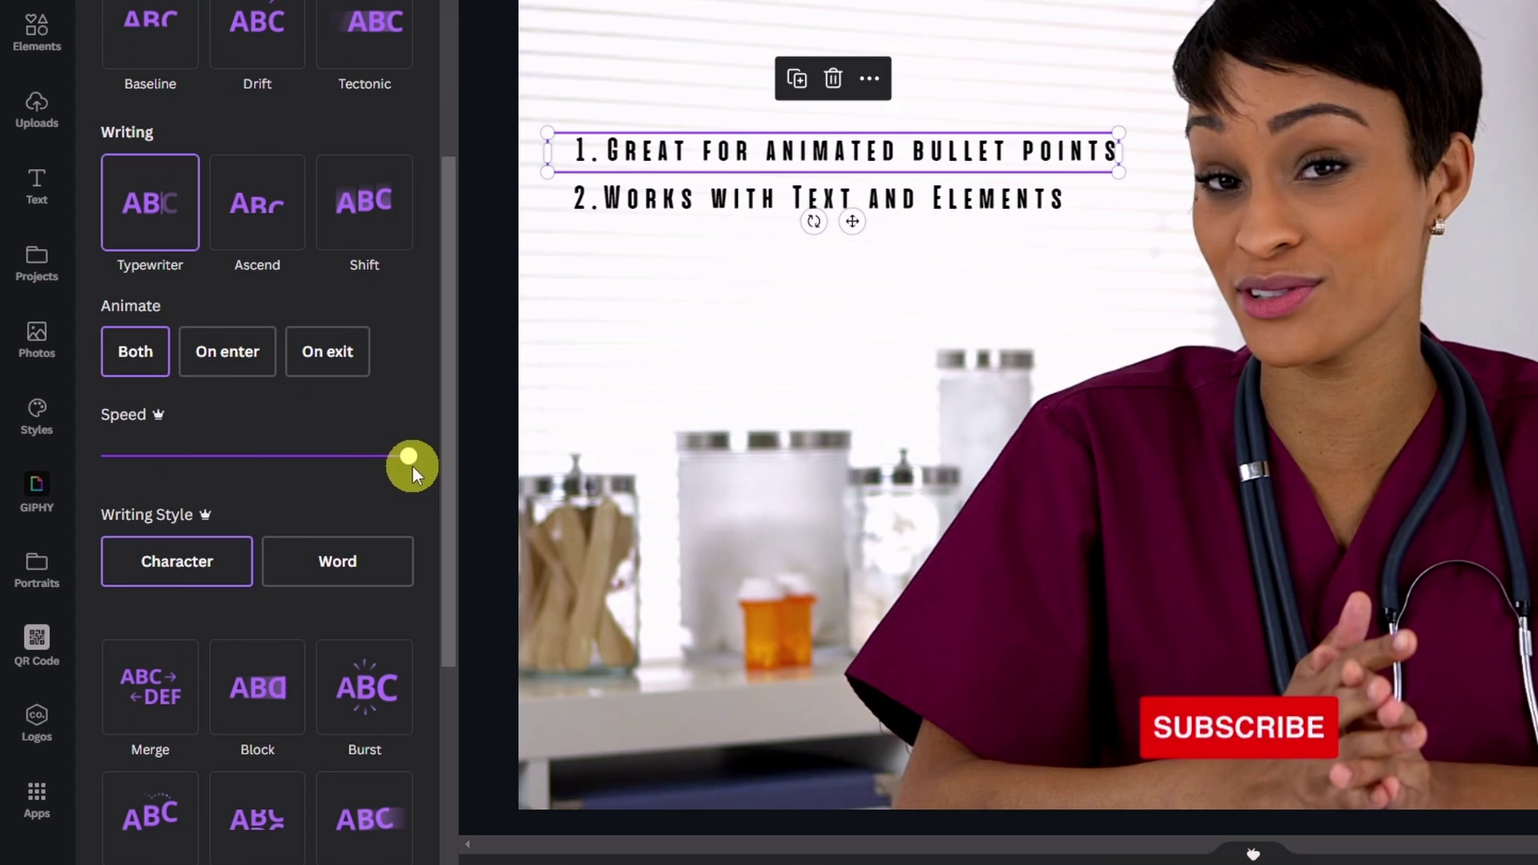
left_click_drag(409, 457, 126, 459)
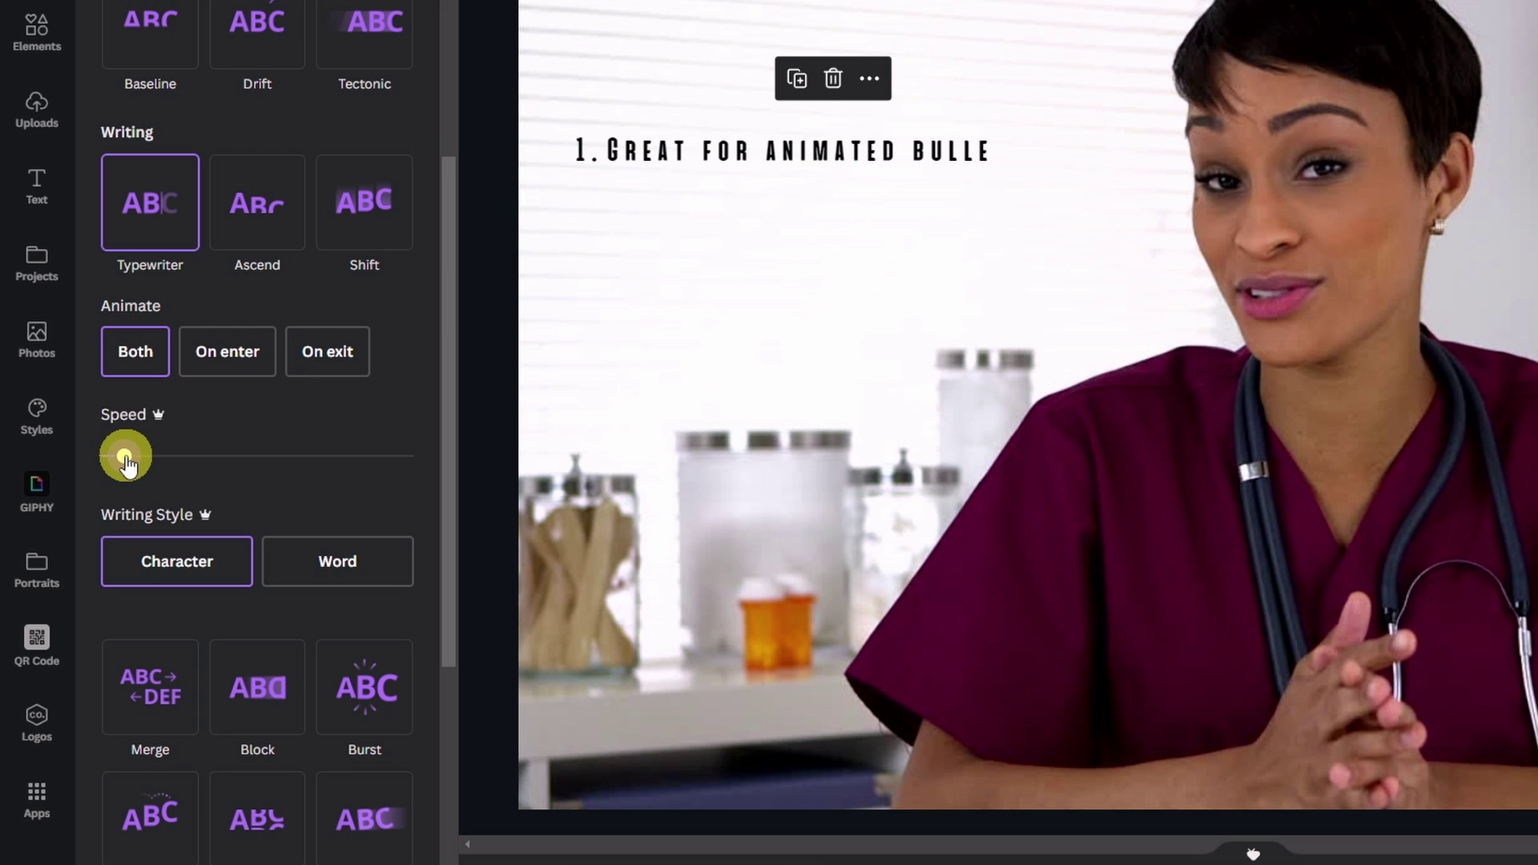
left_click_drag(126, 458, 402, 460)
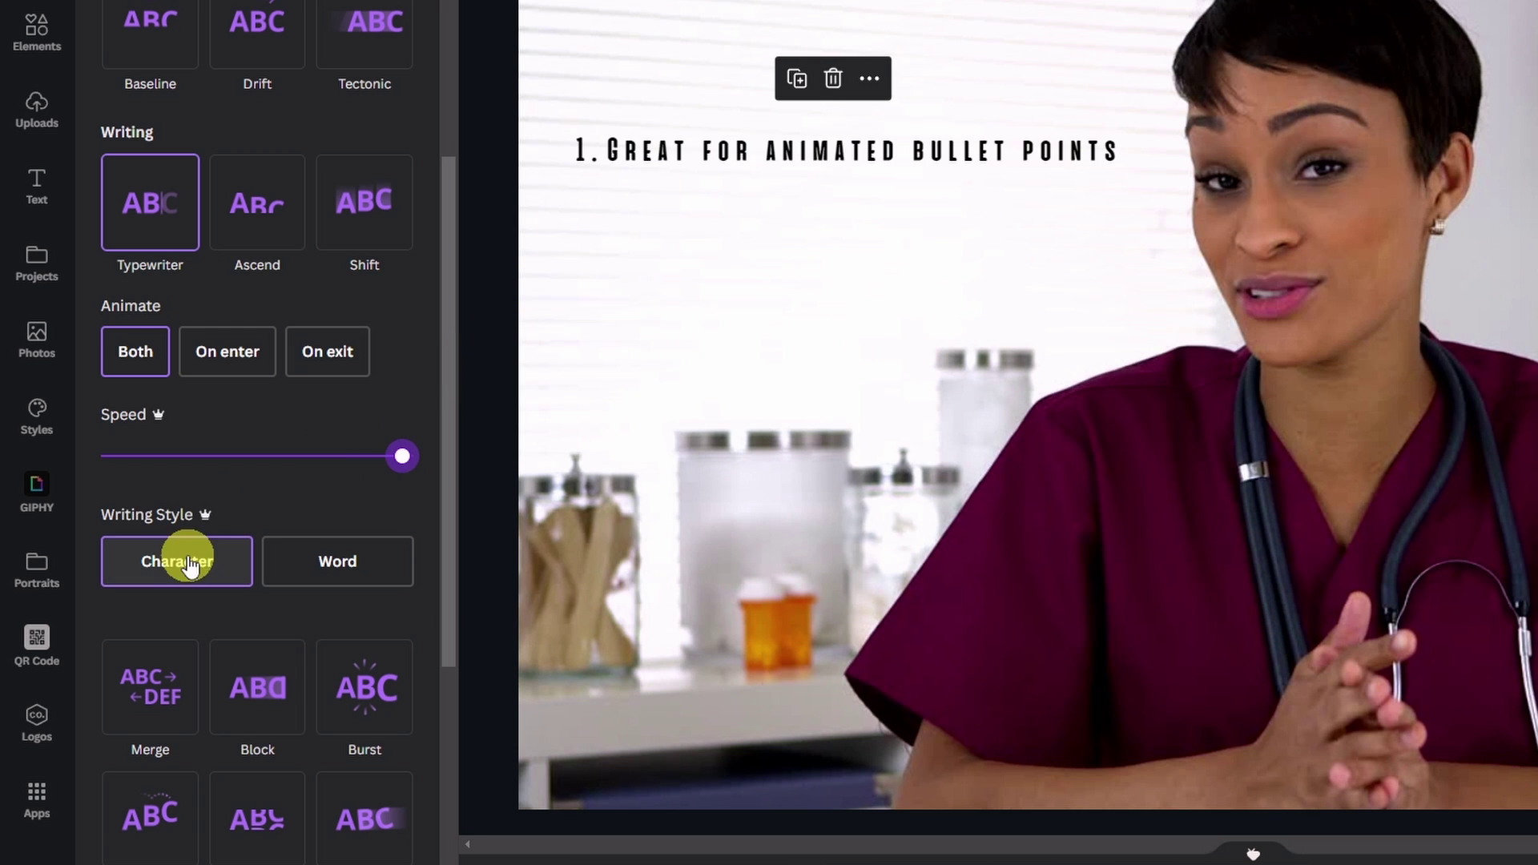
left_click(157, 570)
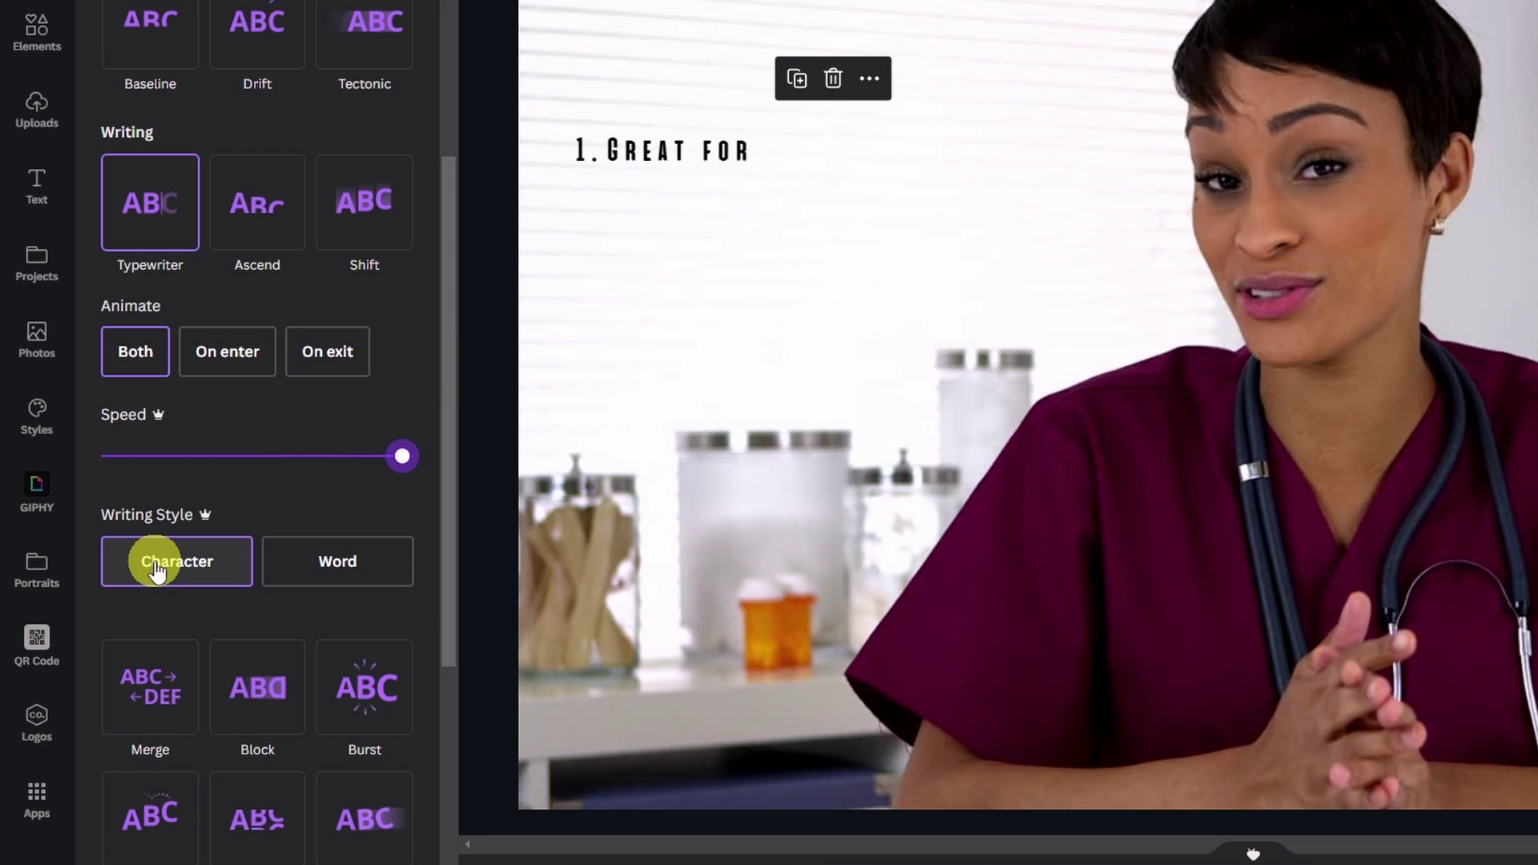
left_click(179, 572)
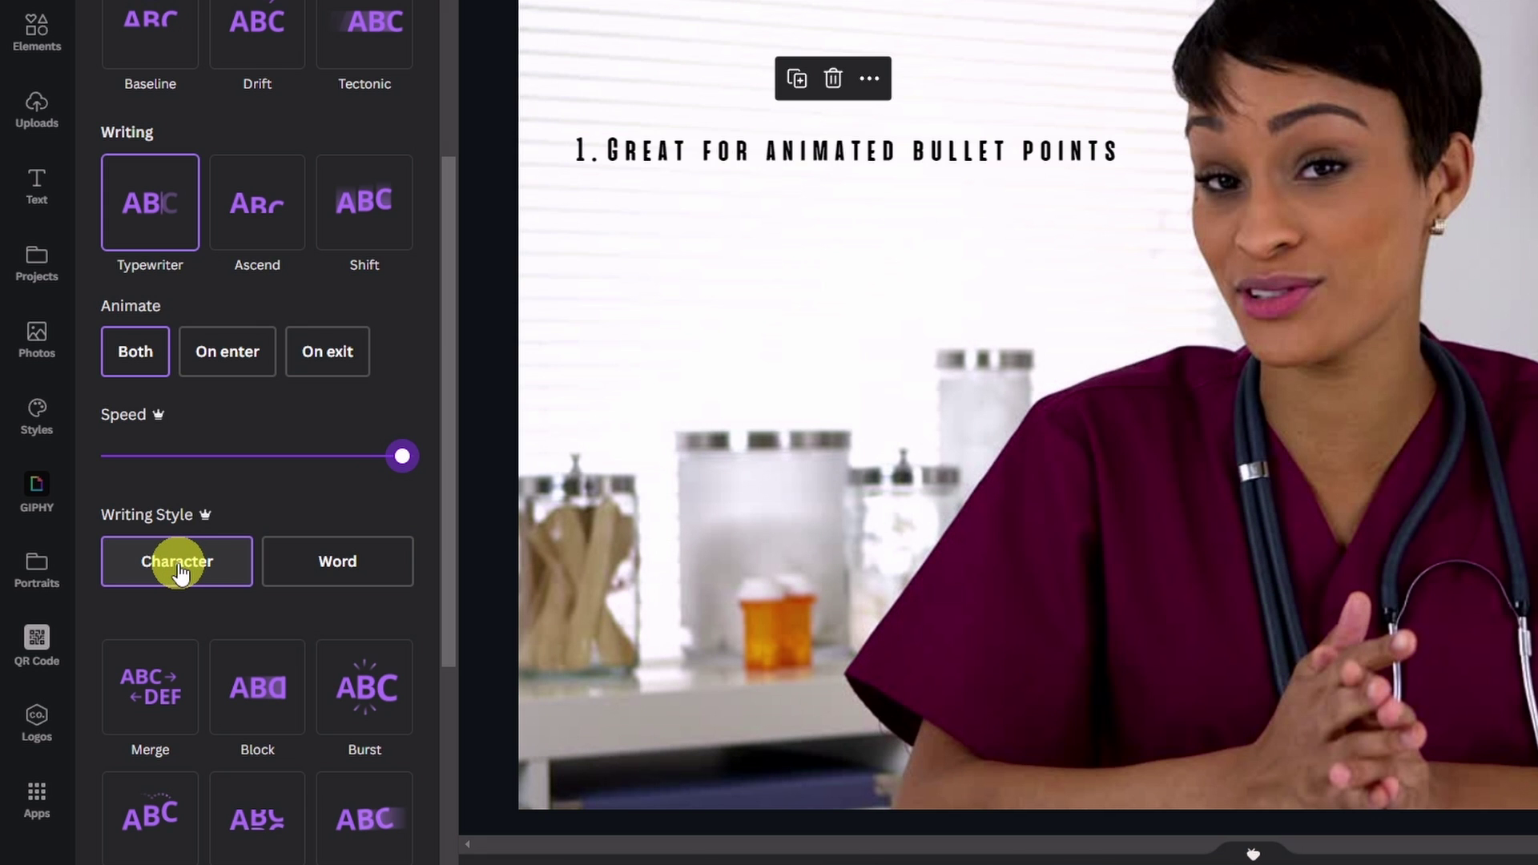
Step: Try word-by-word typing, Pan and Fade, then settle on a rightward Wipe animation
left_click(293, 552)
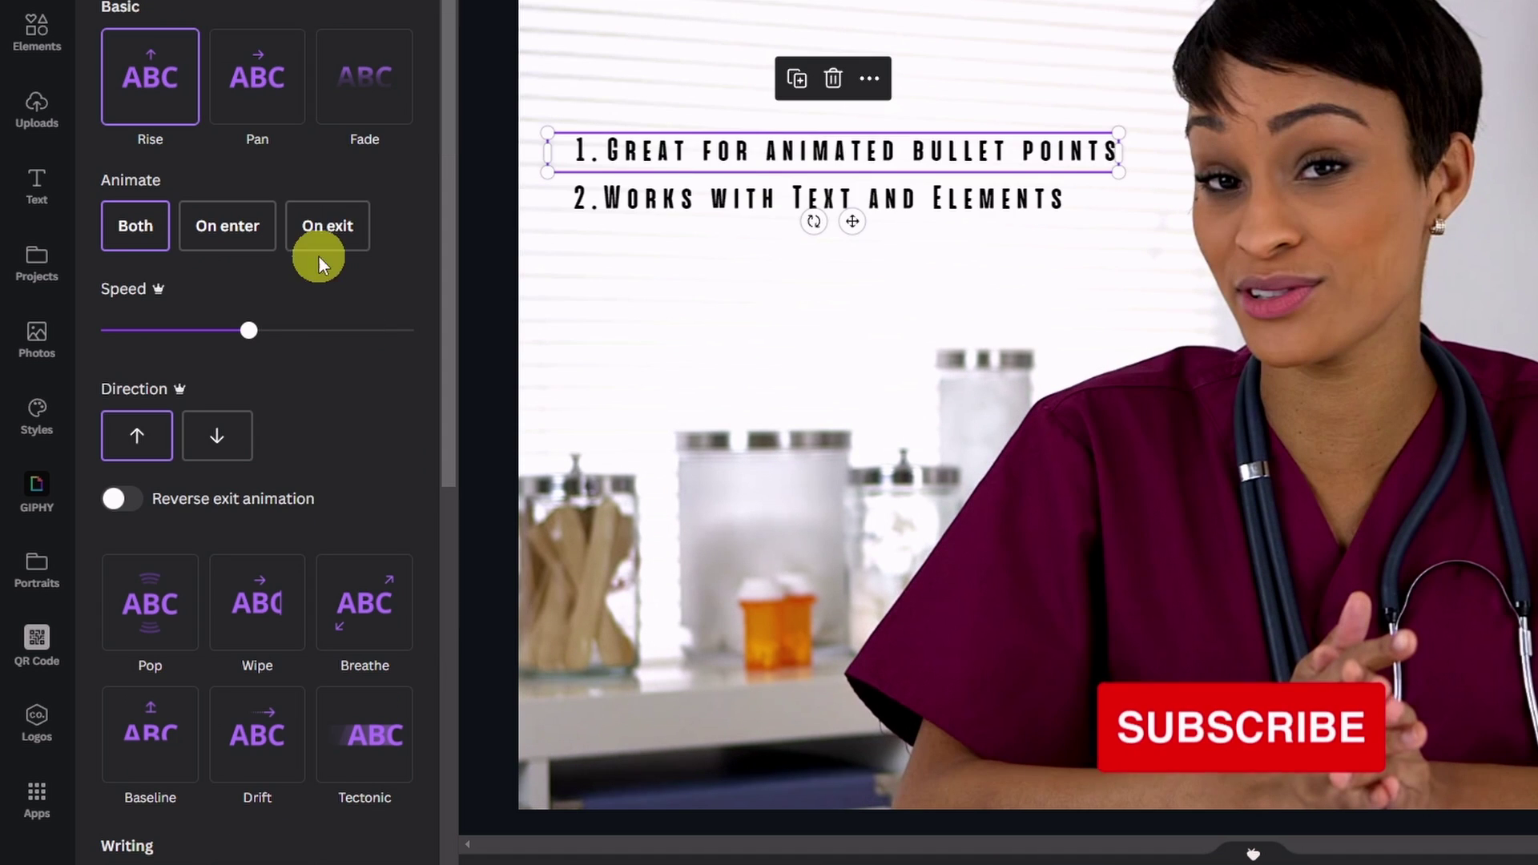
left_click(263, 94)
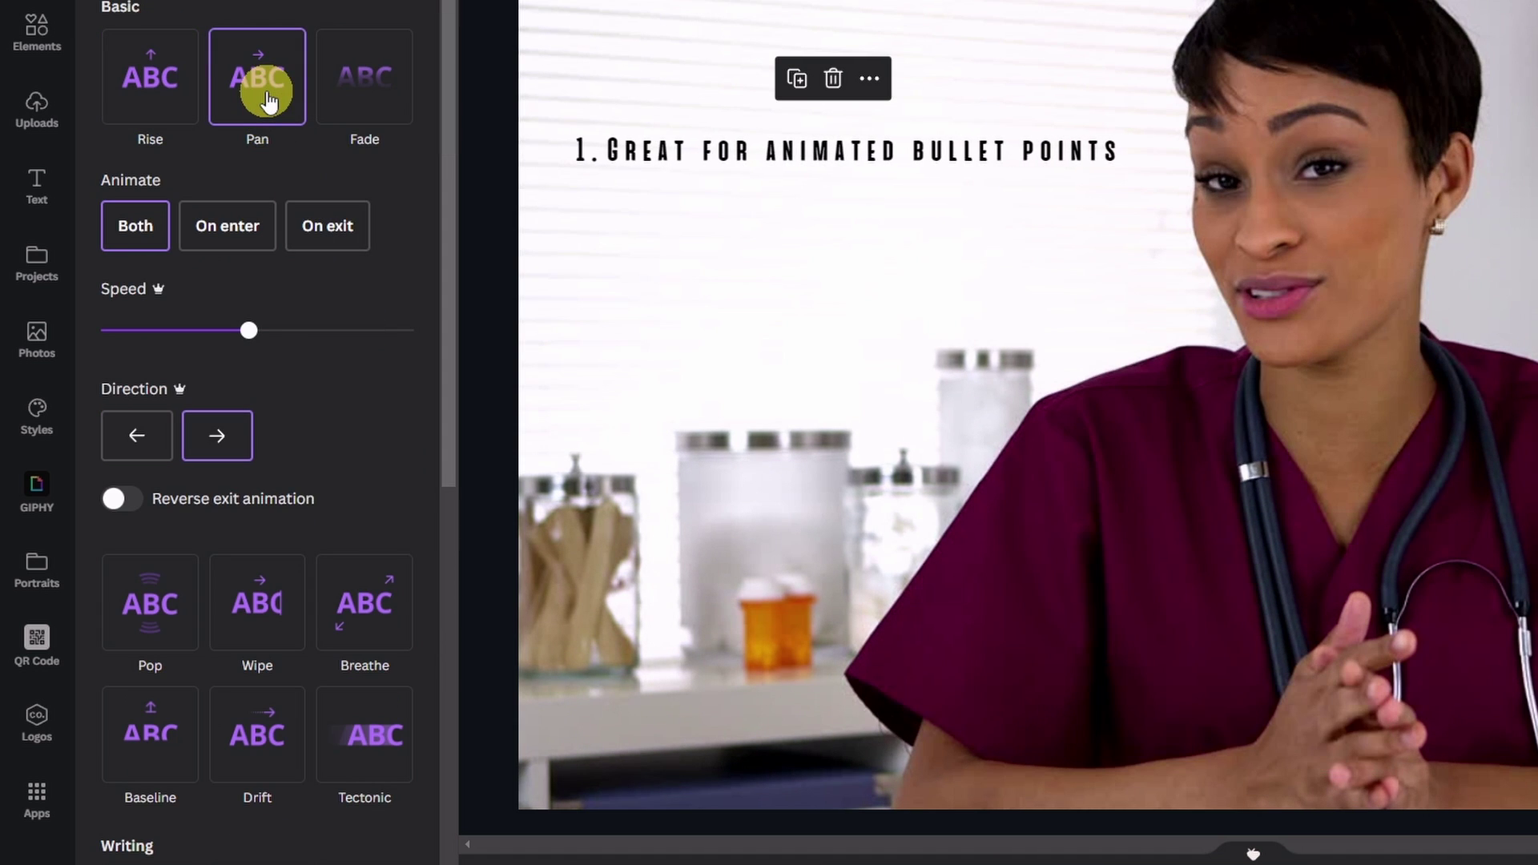
left_click(370, 86)
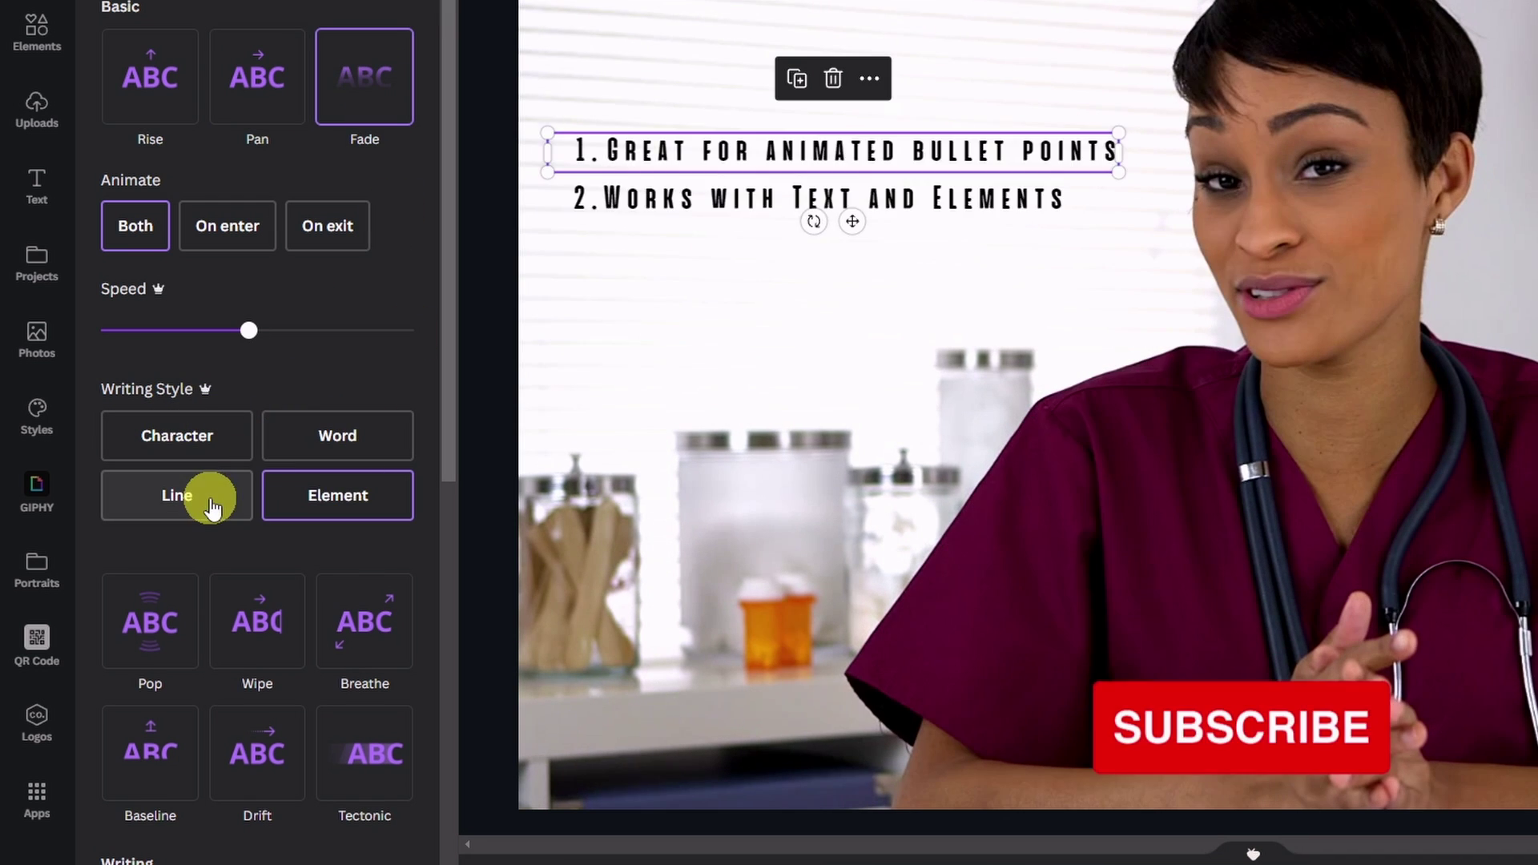
left_click(257, 621)
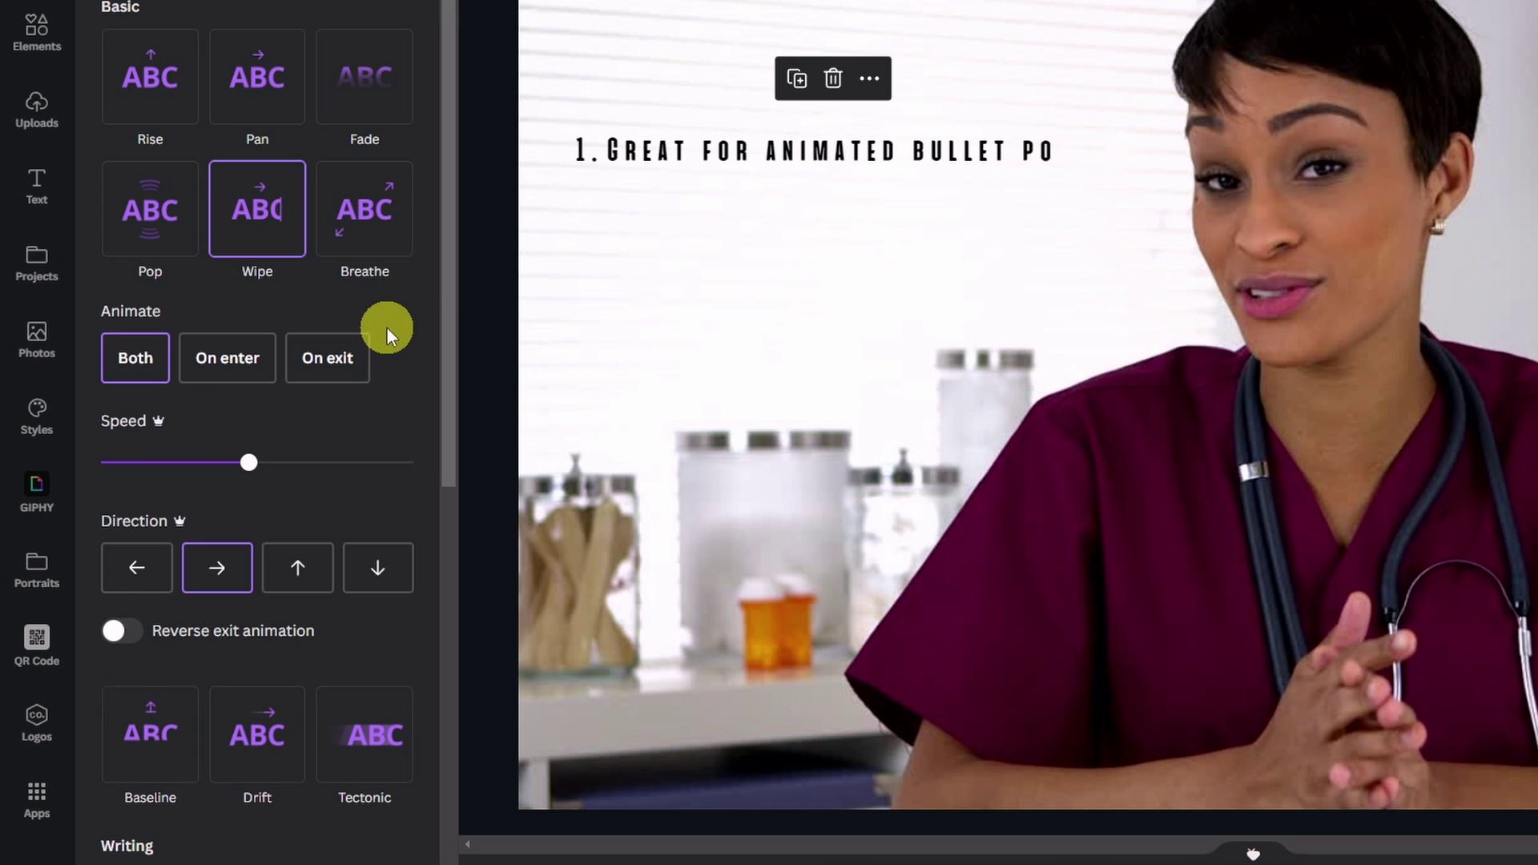